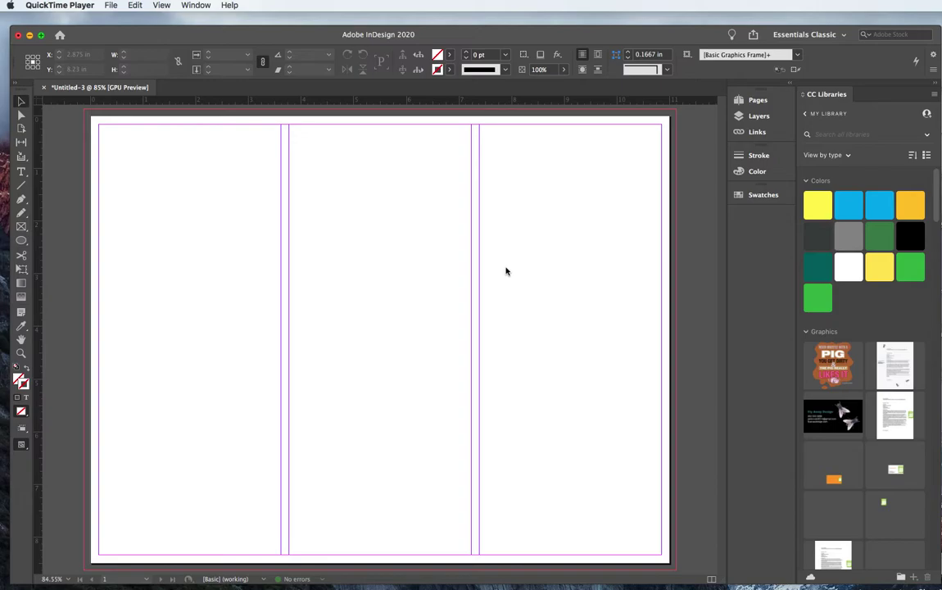
scroll(526, 275, down, 10)
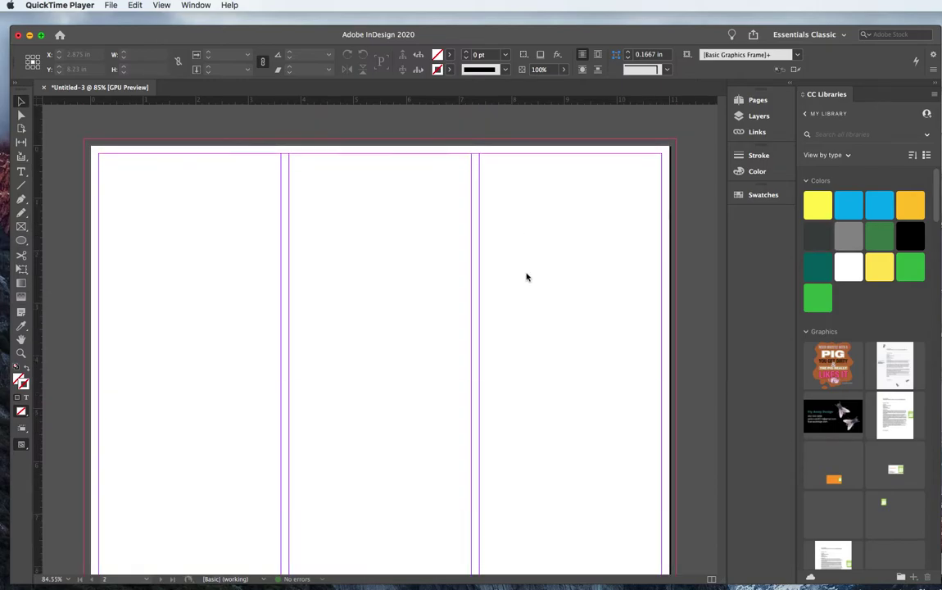
scroll(526, 277, up, 10)
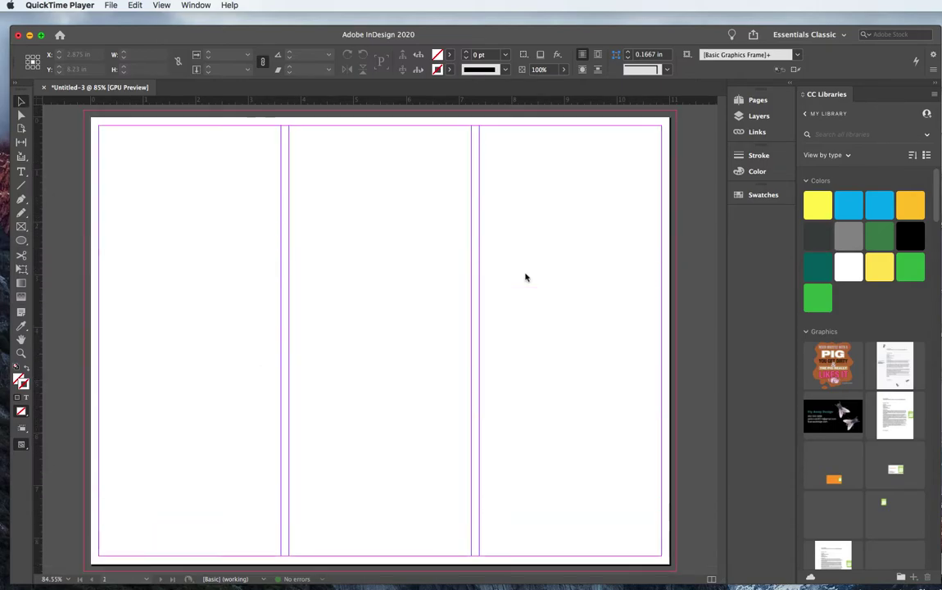
scroll(526, 277, down, 2)
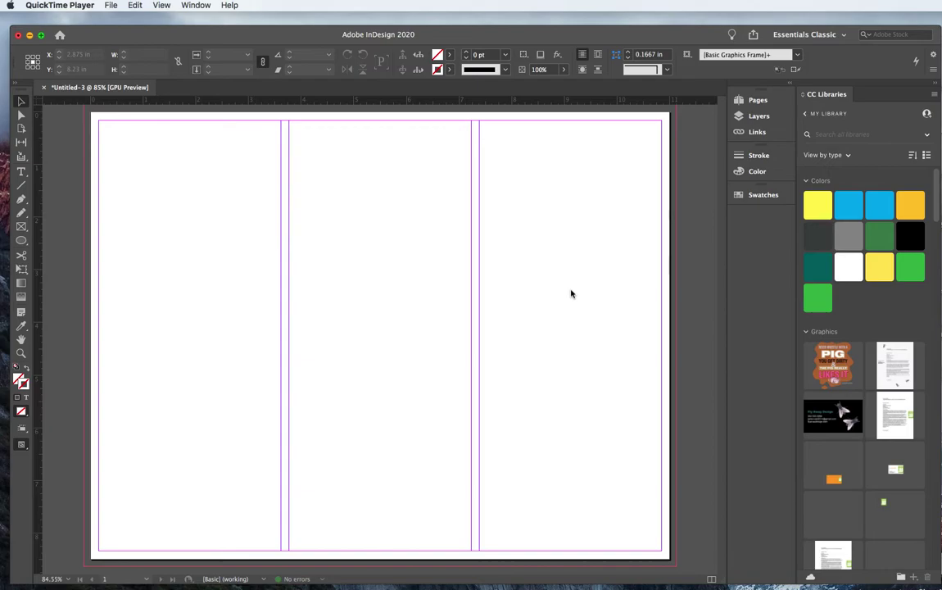
Arrange the windows so the Brochure-PSDG folder window sits over the InDesign brochure document.
click(507, 31)
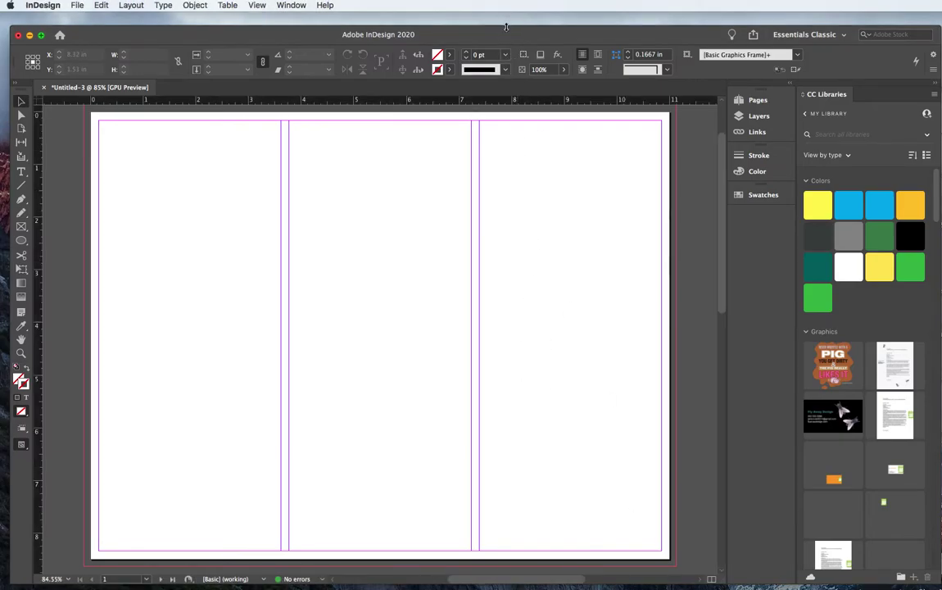
drag(518, 33, 468, 517)
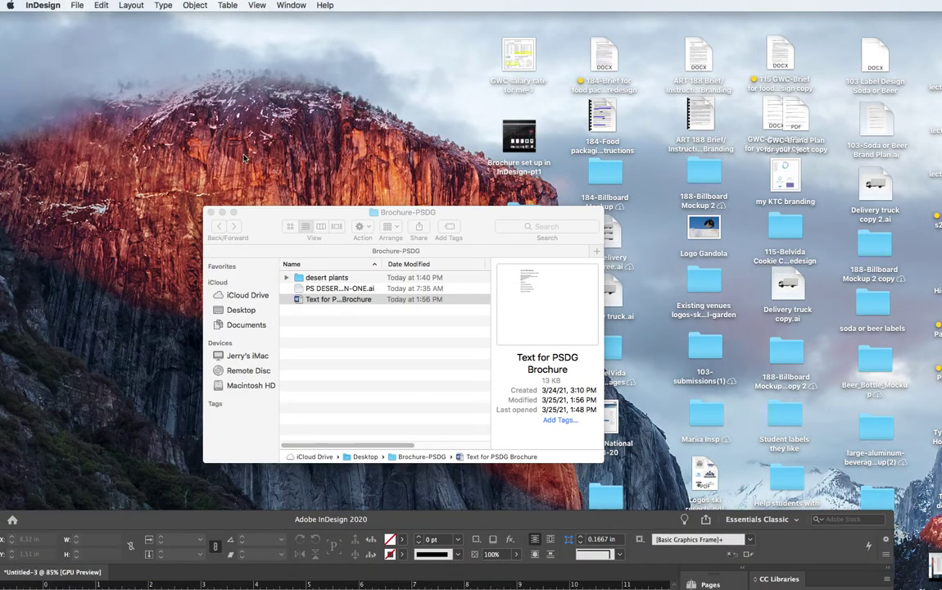
drag(267, 228, 805, 235)
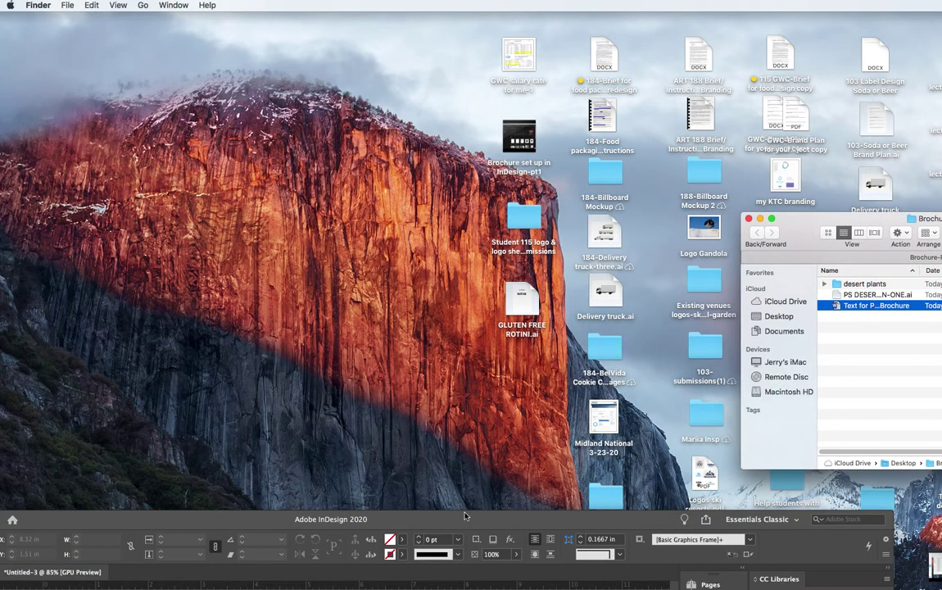
click(462, 463)
drag(448, 520, 480, 24)
drag(941, 214, 405, 181)
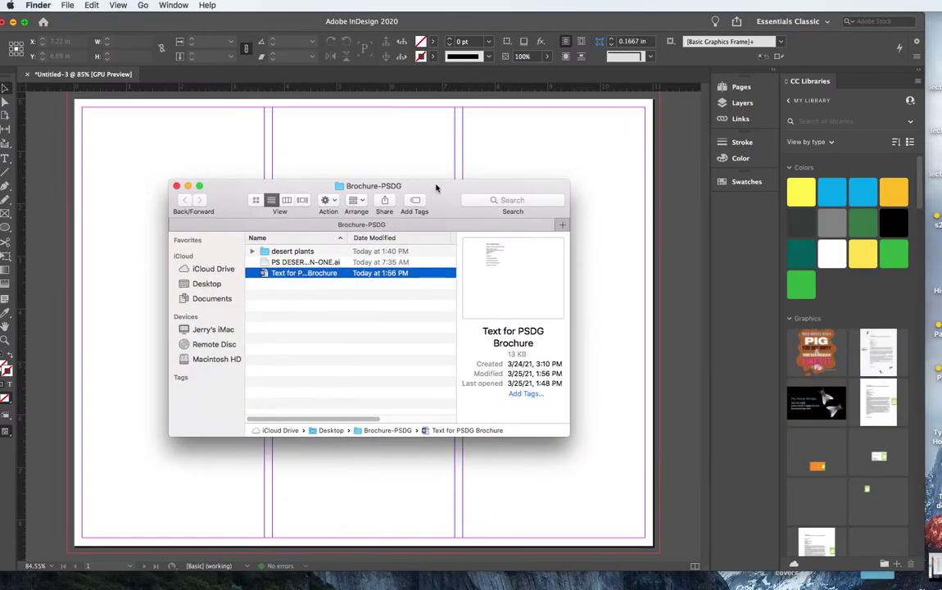
Open PS DESERT GARDEN-ONE.ai in Illustrator to view the logo versions, and move its window down clear of the brochure folder.
click(357, 285)
double_click(262, 262)
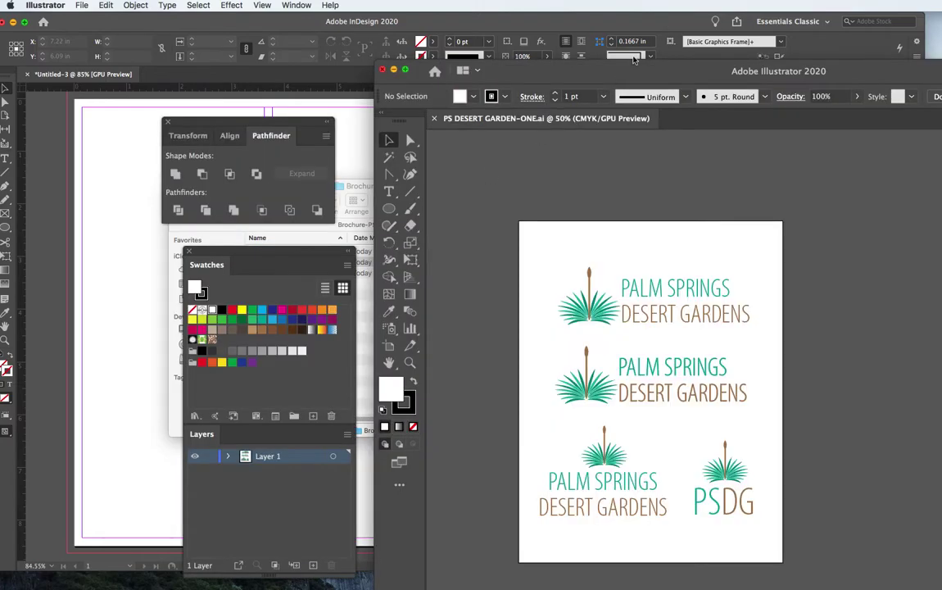
drag(627, 71, 506, 25)
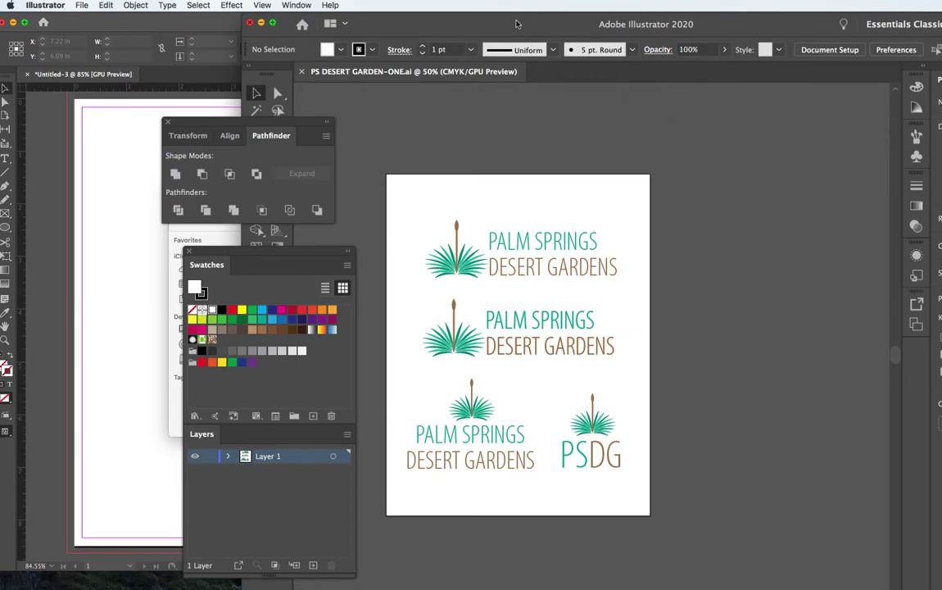
drag(516, 24, 294, 482)
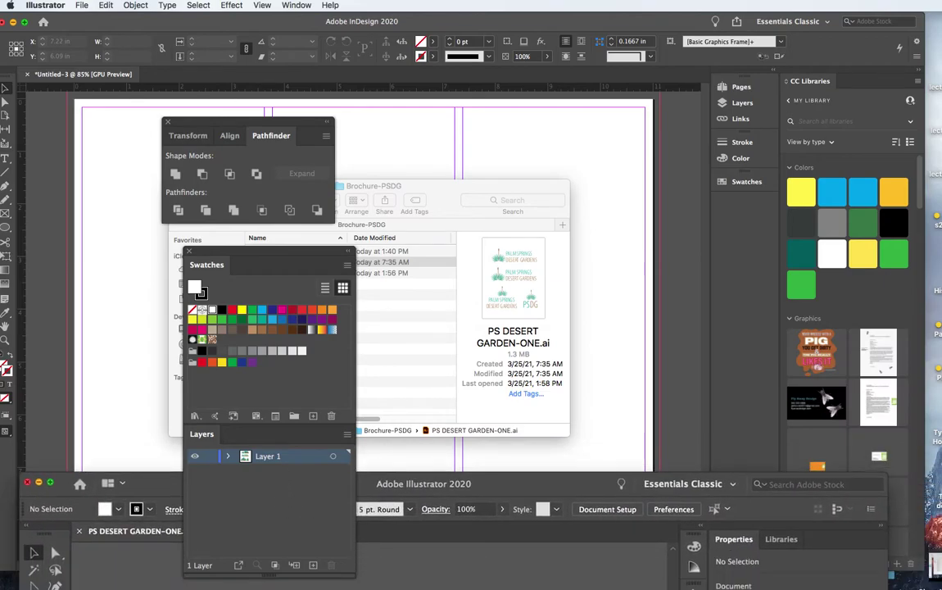
Switch to the "Text for PSDG Brochure" document in Word and go through its category lines.
key(super+Tab)
drag(448, 15, 377, 18)
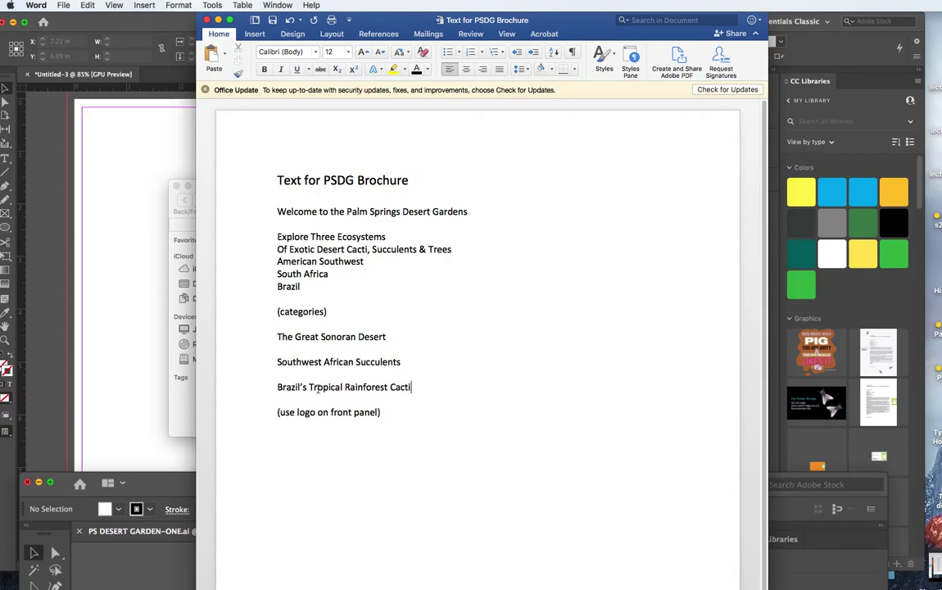
click(418, 388)
click(393, 335)
click(412, 363)
click(417, 387)
Move the line "(use logo on front panel)" from the end of the text to directly below "Brazil".
drag(415, 415, 269, 412)
key(super+c)
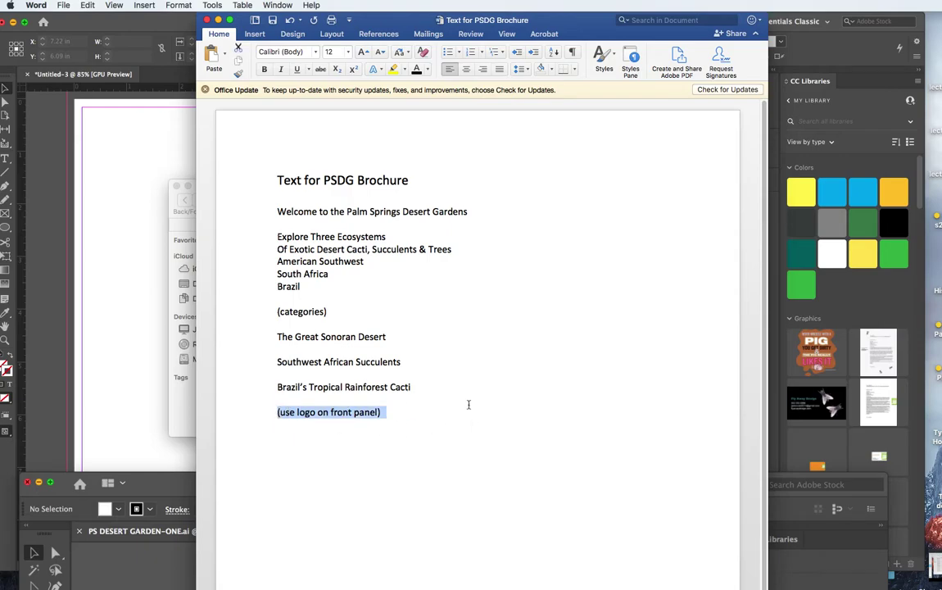
key(BackSpace)
click(276, 299)
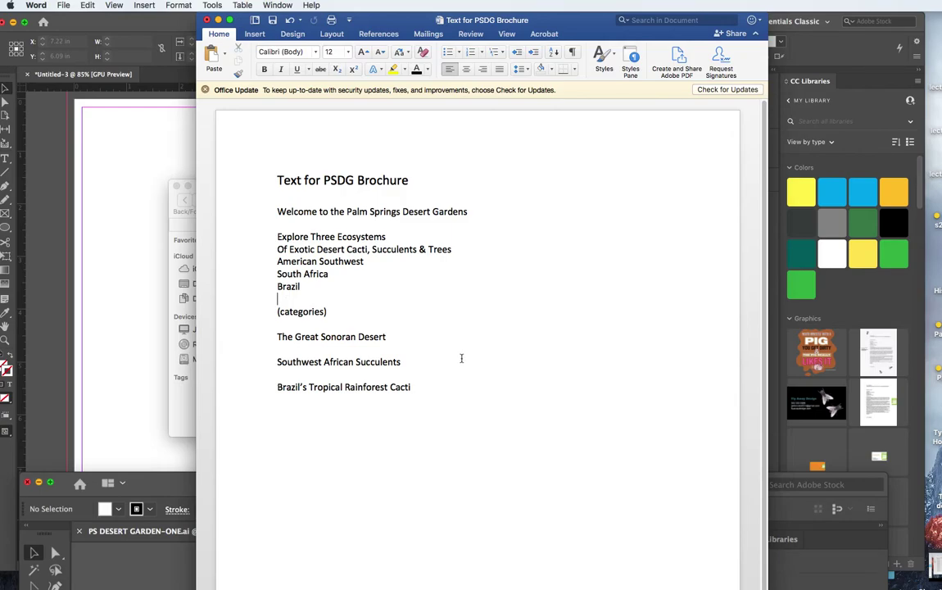
key(super+v)
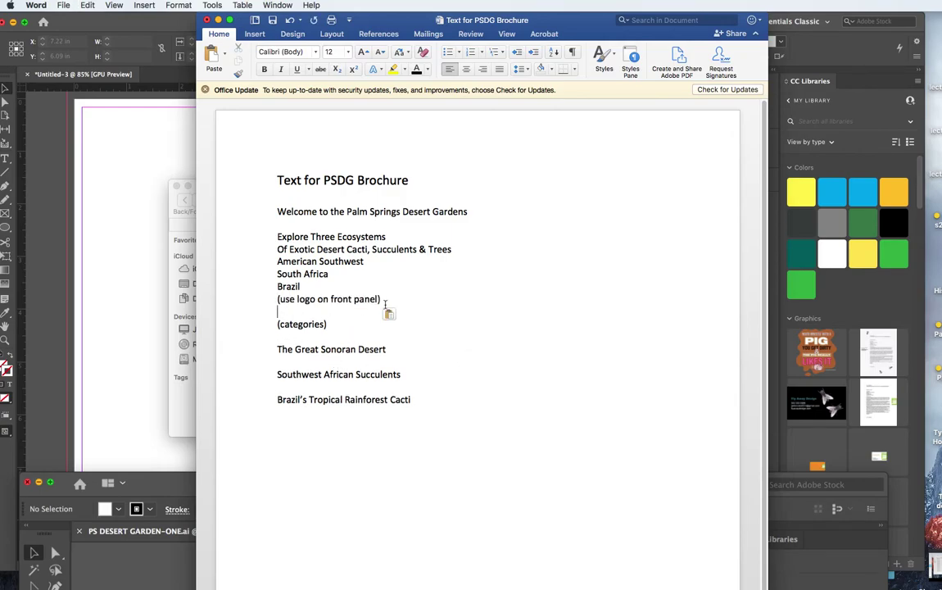
Remove the blank lines between "(categories)" and the three category names below it.
key(BackSpace)
click(277, 362)
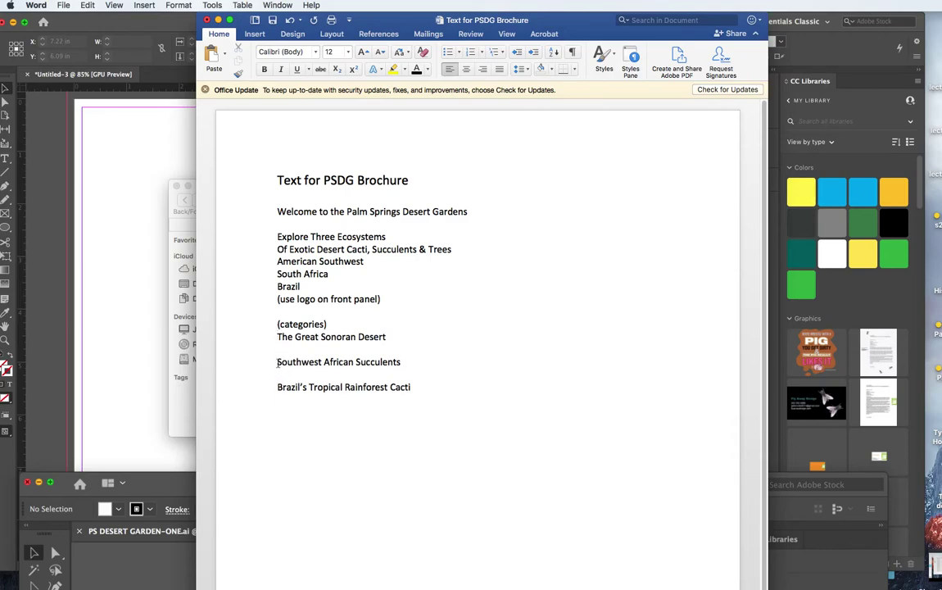
key(BackSpace)
click(276, 376)
key(BackSpace)
Insert three more blank lines between "(use logo on front panel)" and "(categories)".
click(333, 309)
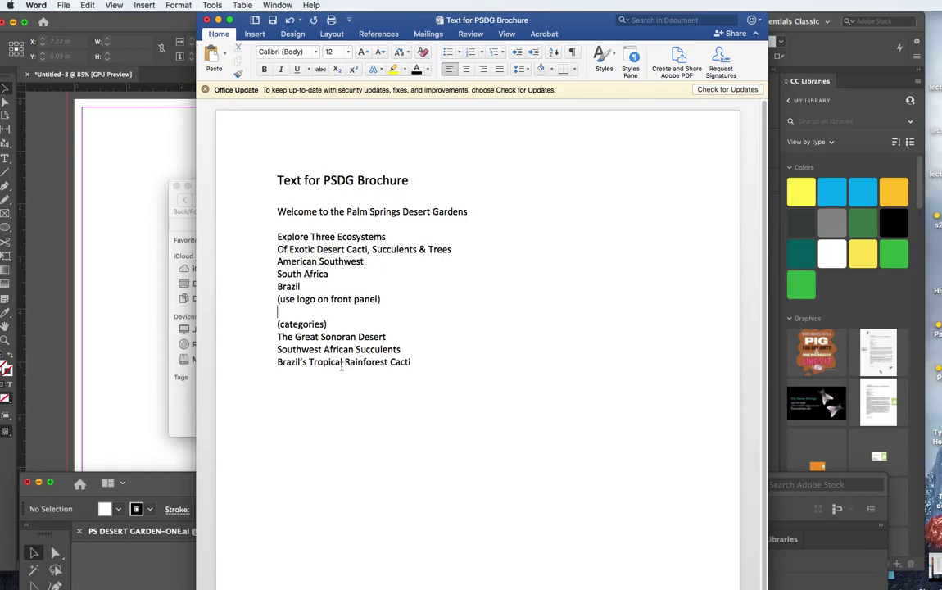
key(Return)
key(Return)
key(Return)
Add the heading "FRONT" on its own line above the welcome line and "INSIDE" directly above "(categories)".
click(273, 211)
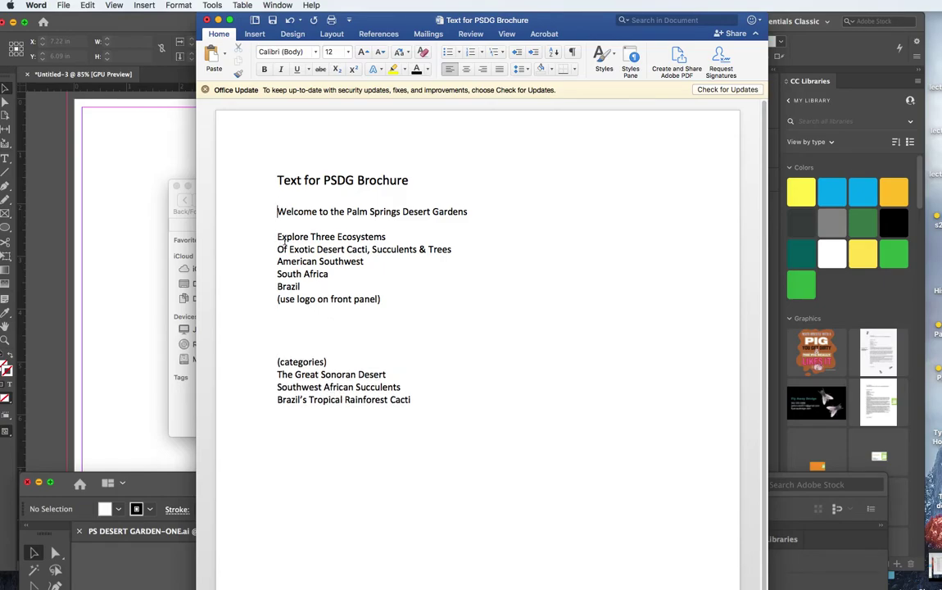
text(F)
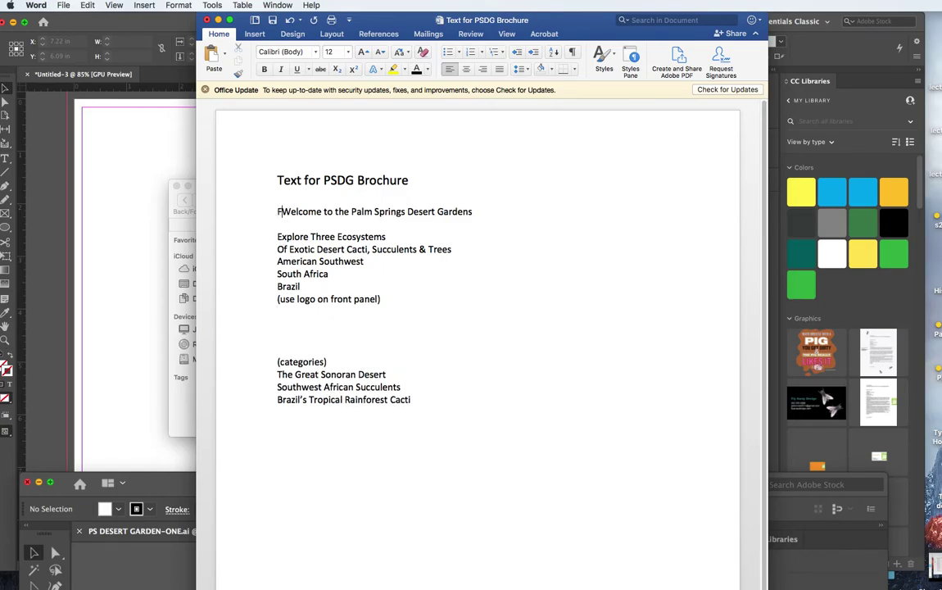
text(RONT)
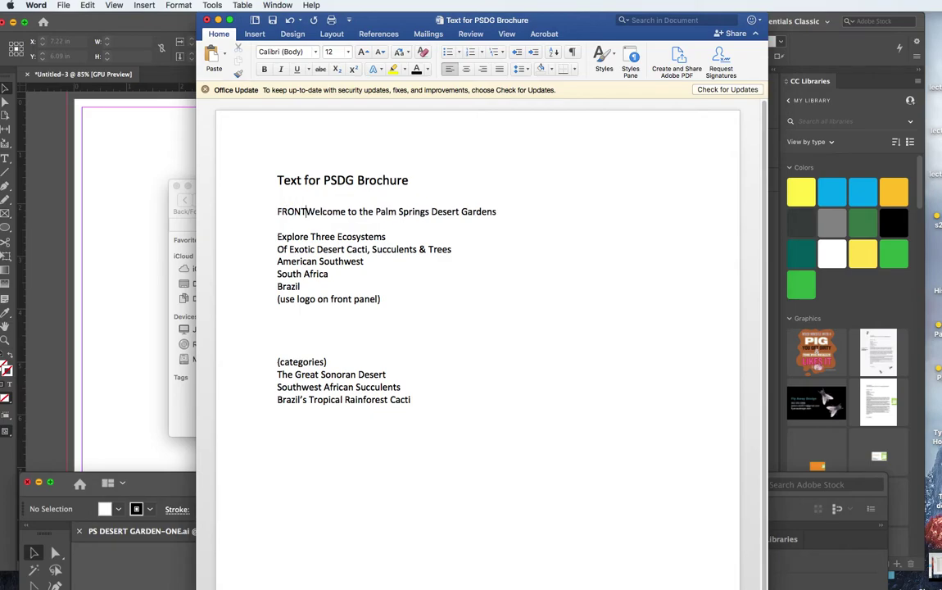
key(Return)
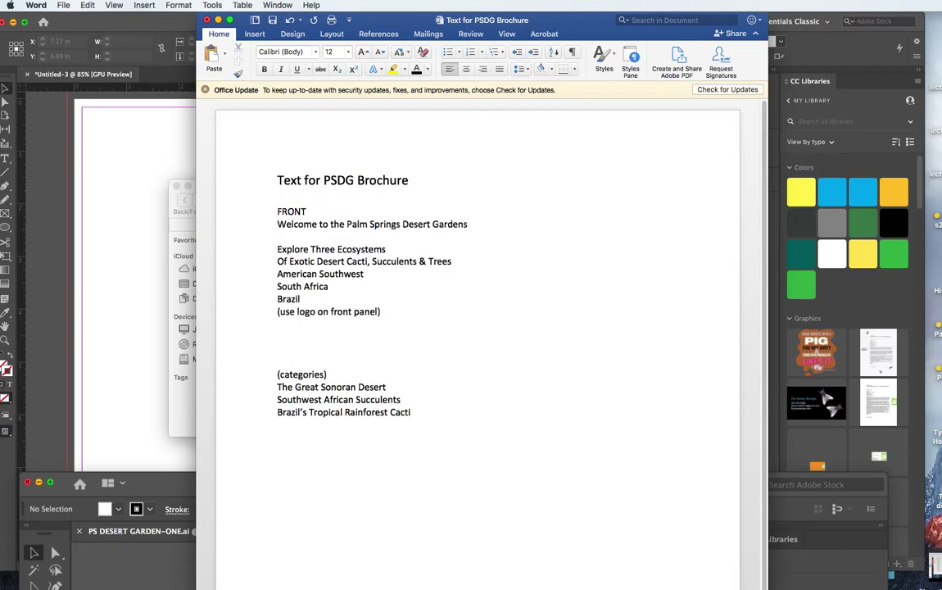
click(279, 361)
text(INSIDE)
click(363, 471)
Move the Word document window aside and bring the Brochure-PSDG folder window forward.
drag(360, 20, 374, 39)
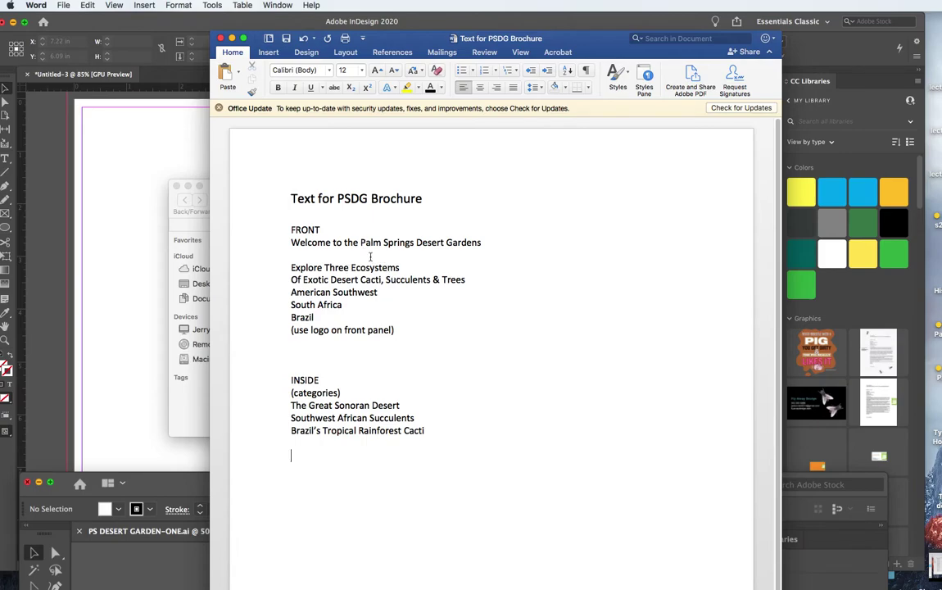
click(325, 230)
drag(375, 41, 941, 41)
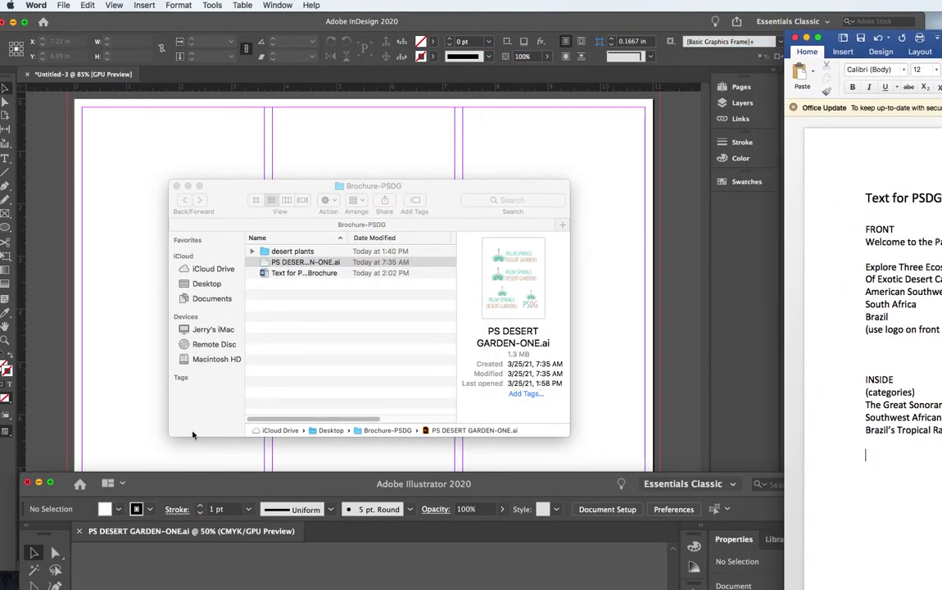
click(346, 344)
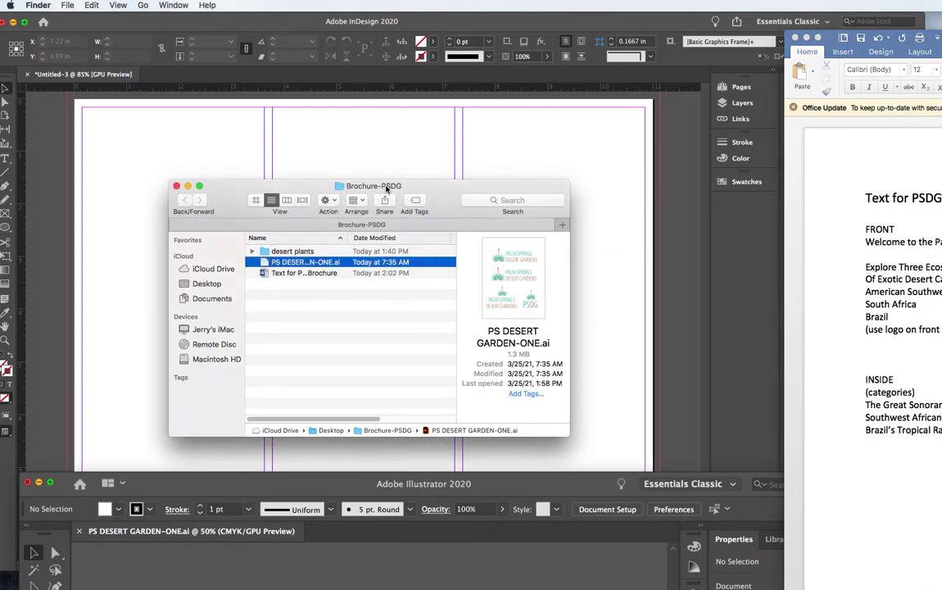
Glance at the contents of the desert plants folder, minimize the Word document and return to the Brochure-PSDG folder window.
click(253, 252)
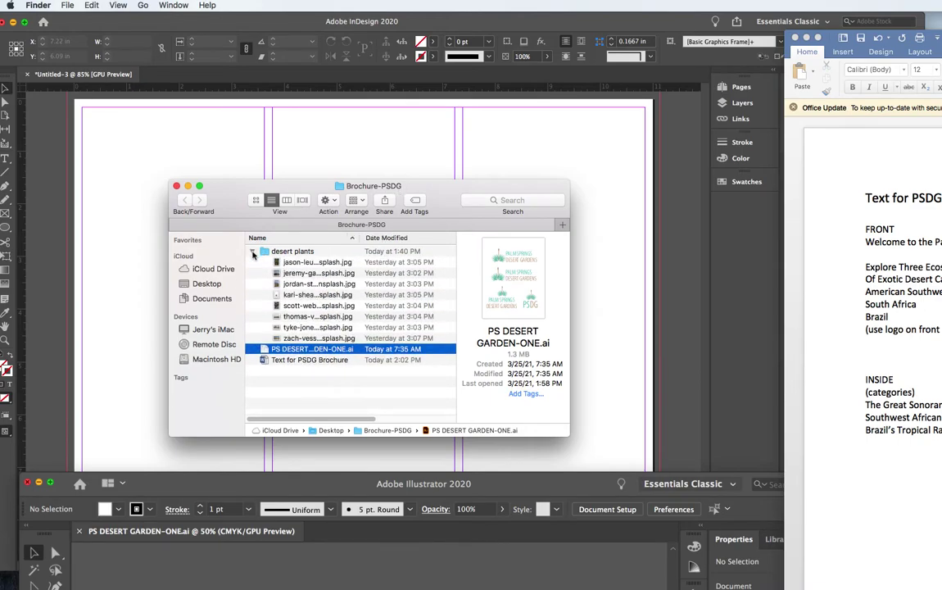
click(253, 253)
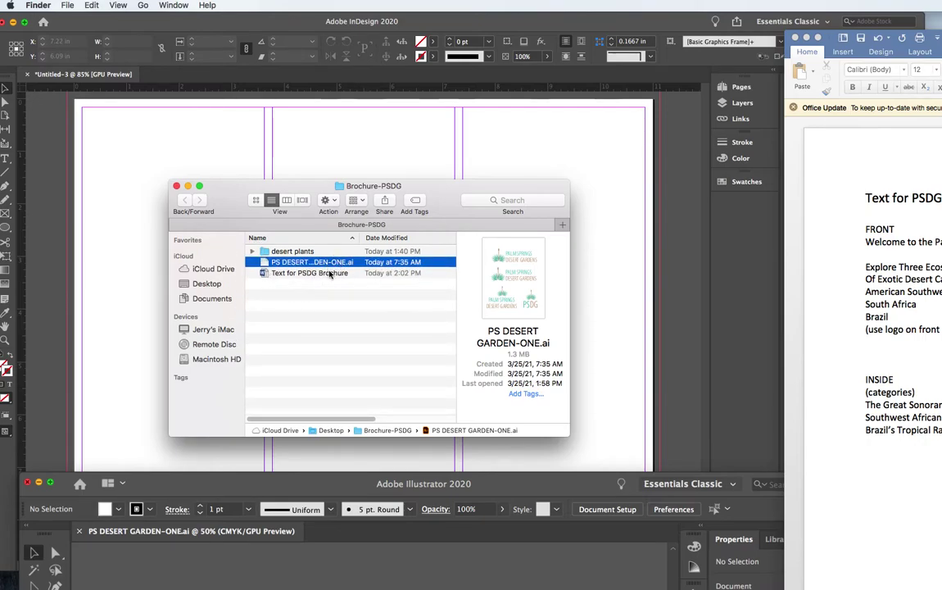
click(808, 55)
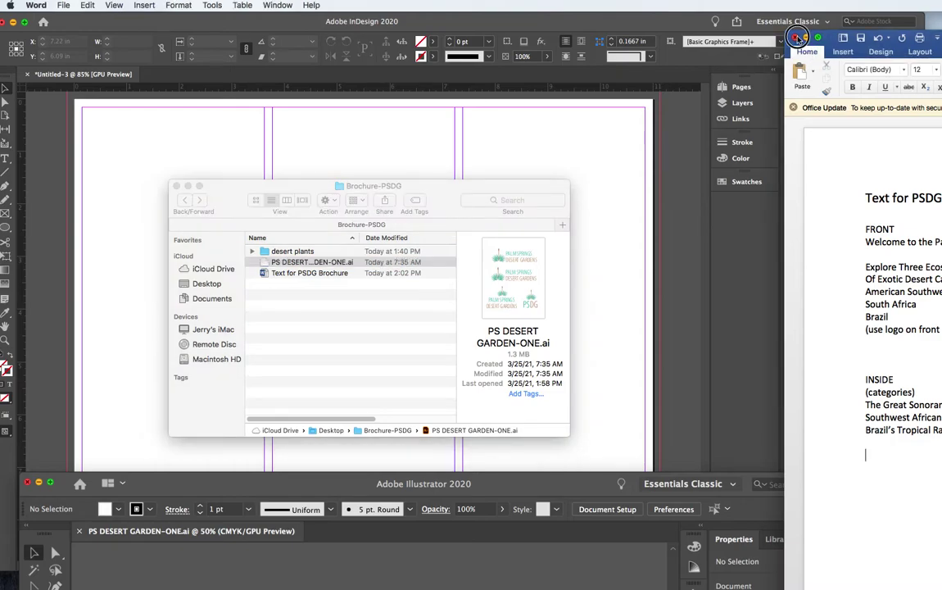
click(806, 38)
click(305, 264)
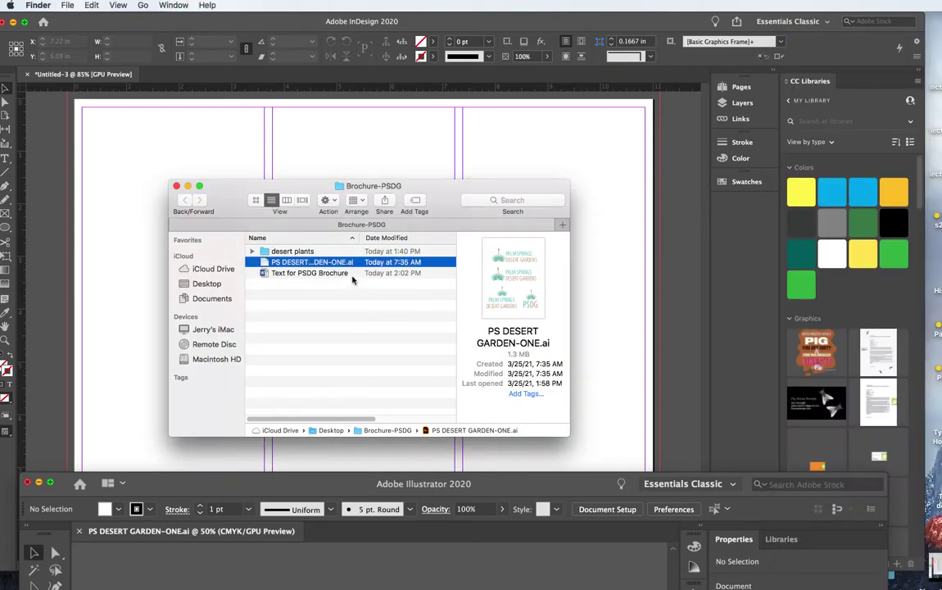
Expand the desert plants folder and preview its JPG plant photos one after another.
click(291, 252)
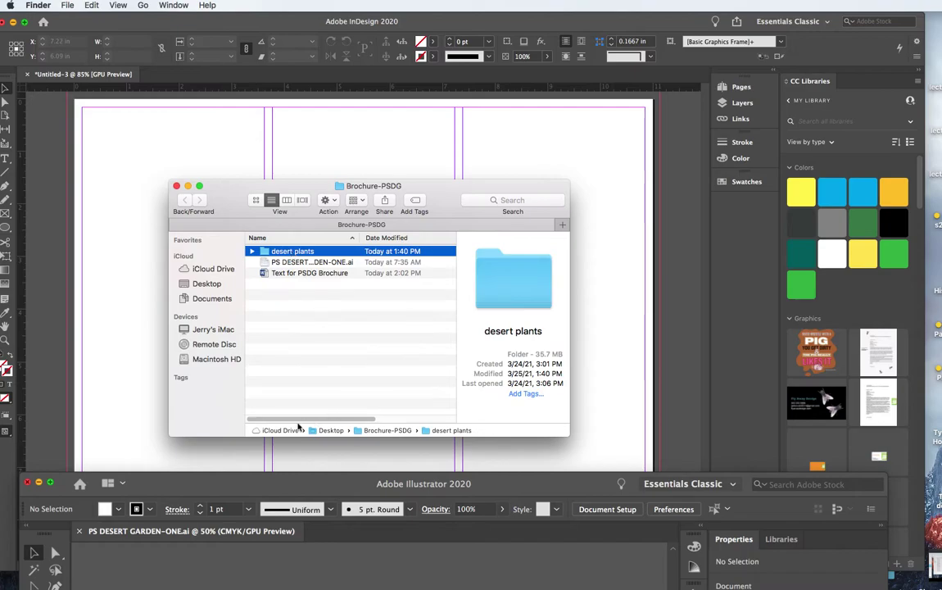
click(251, 251)
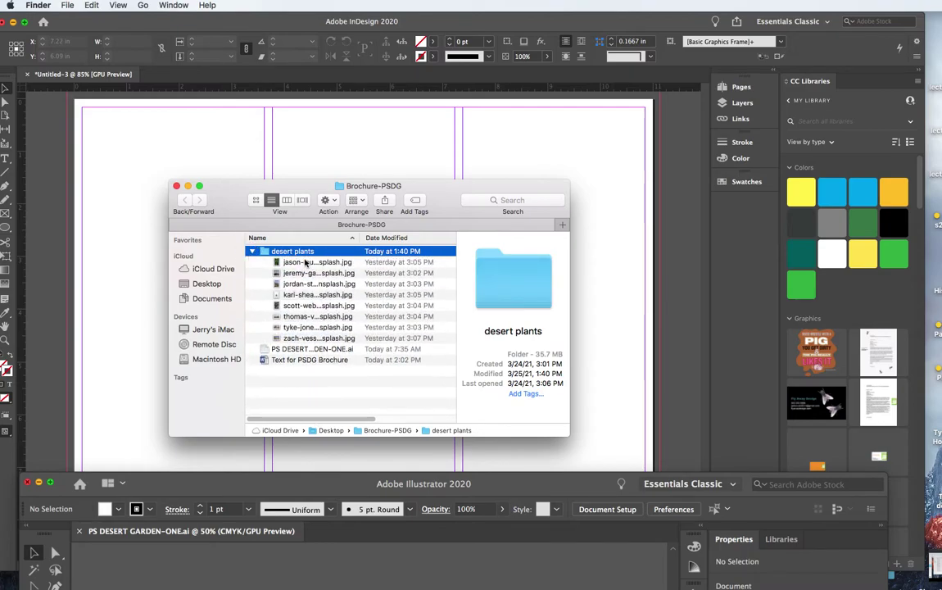
click(304, 262)
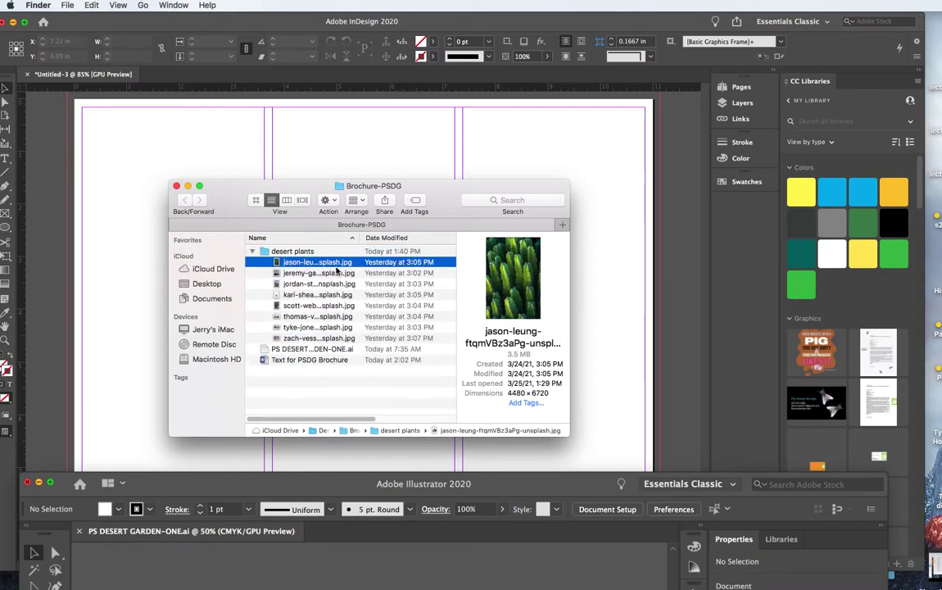
click(334, 275)
click(335, 284)
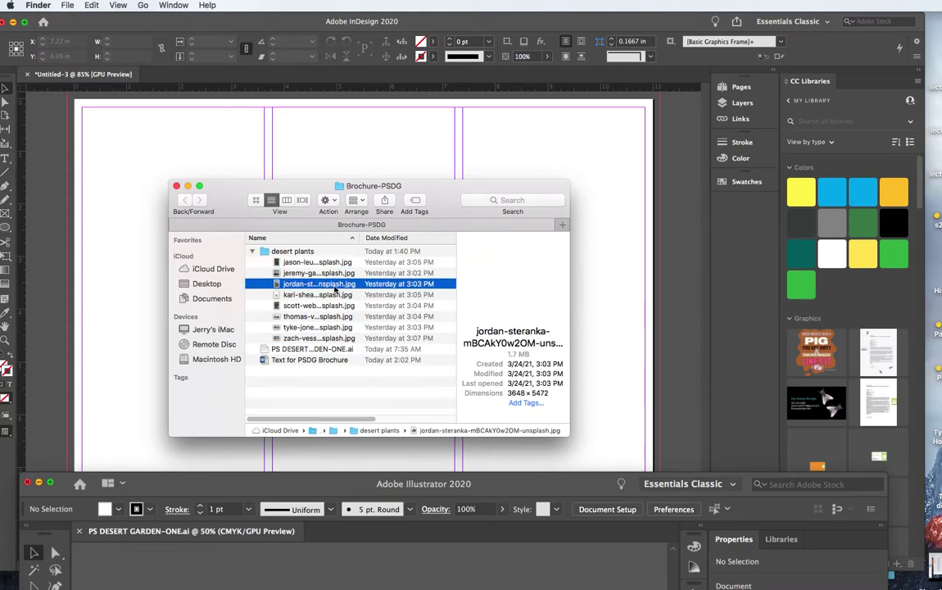
click(335, 295)
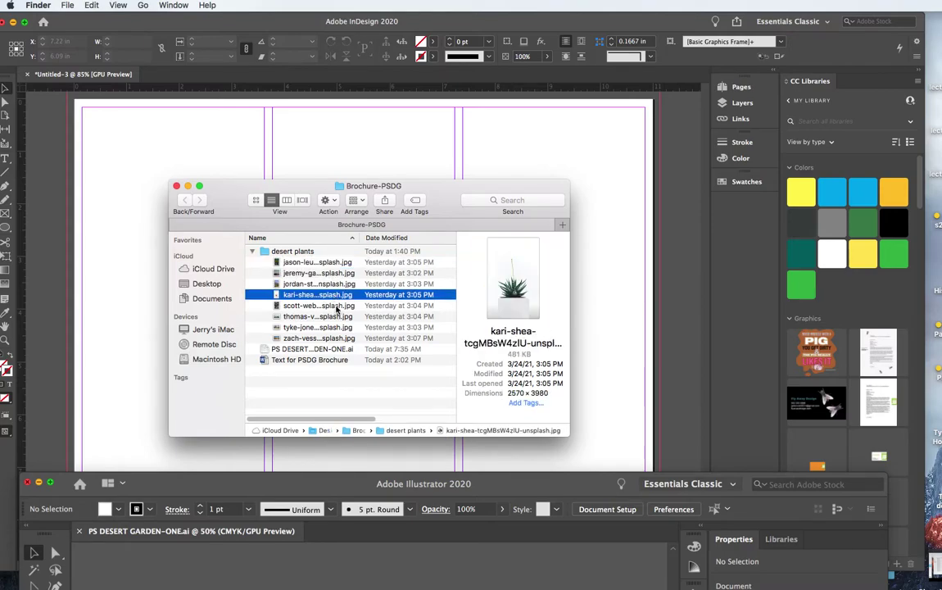
click(336, 305)
click(336, 317)
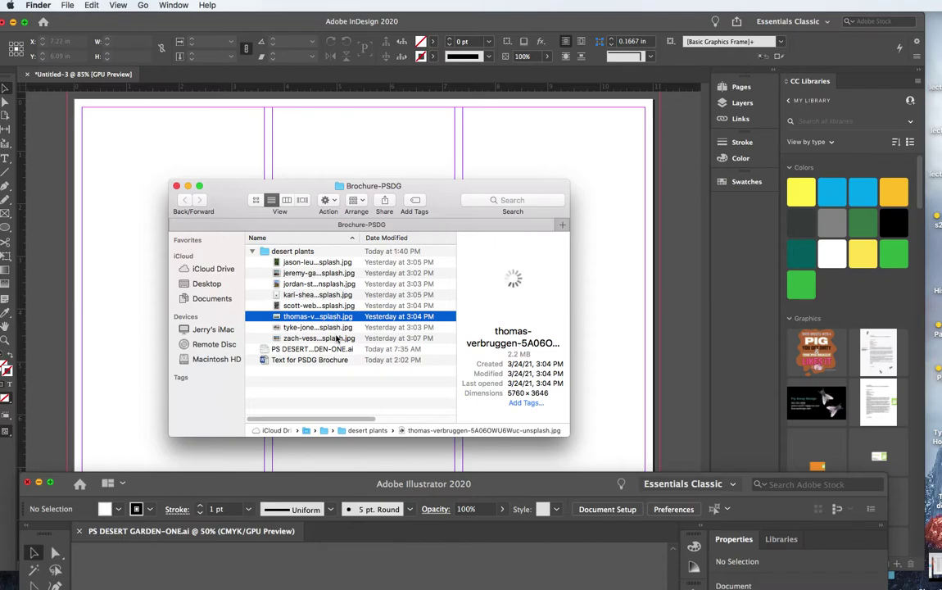
click(336, 327)
click(332, 338)
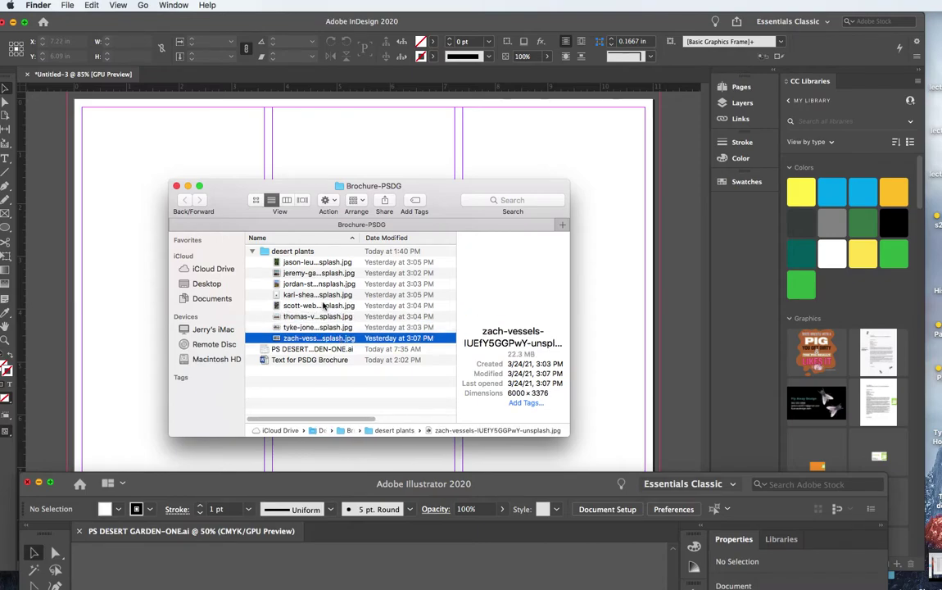
click(315, 263)
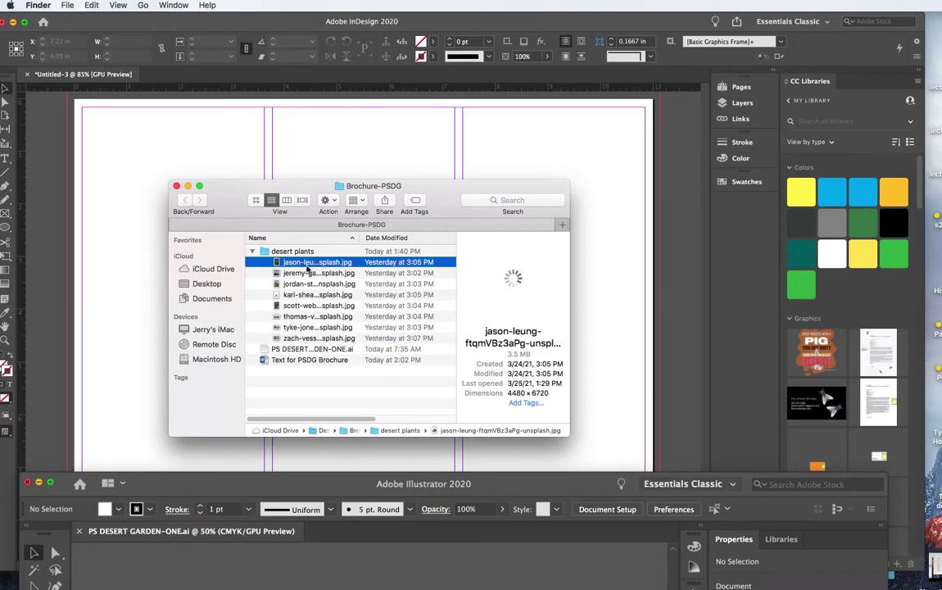
Minimize the Illustrator window and bring the Firefox window with the Unsplash site into full view.
click(271, 481)
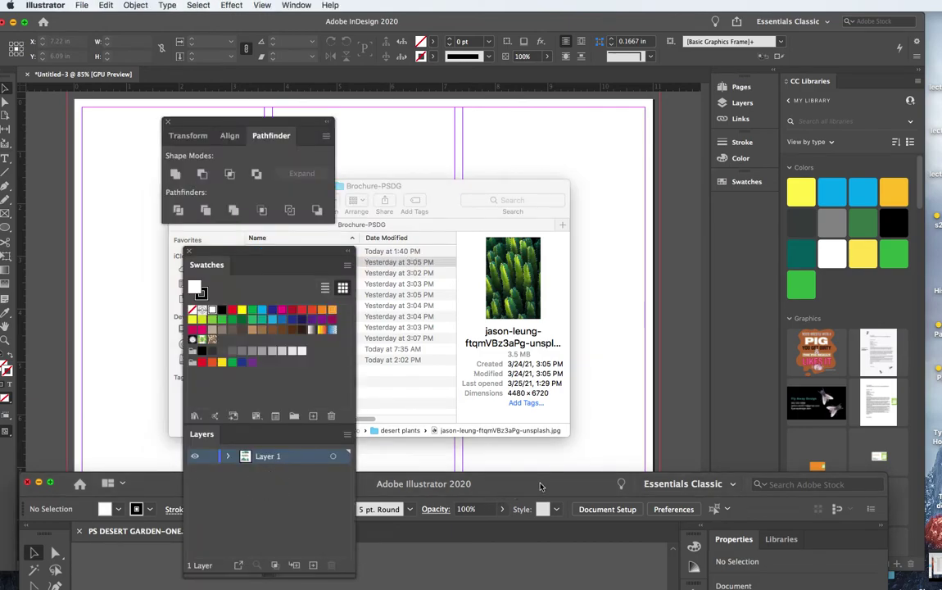
click(31, 485)
drag(288, 589, 293, 38)
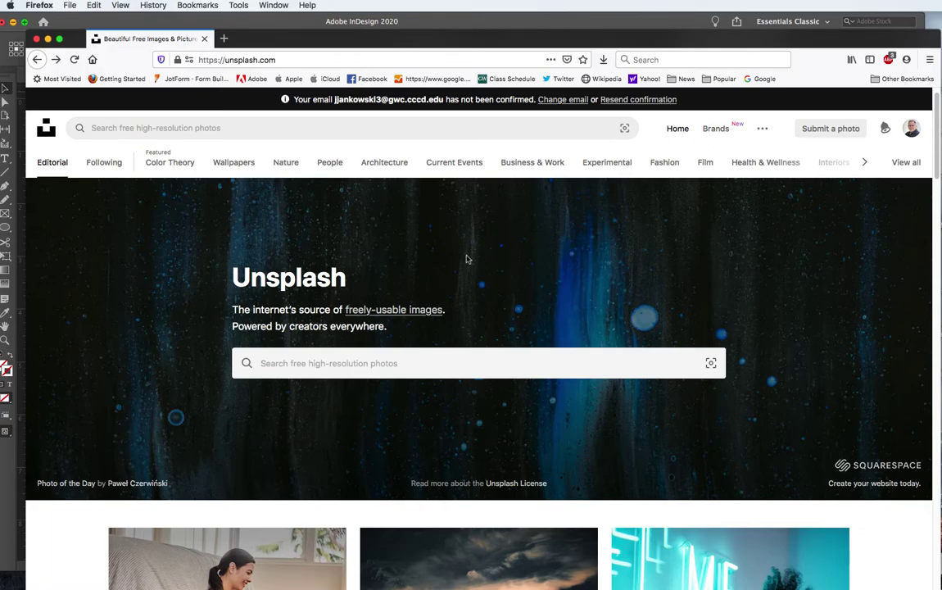
Search Unsplash for "CACTI AND SUCCULENTS".
click(302, 363)
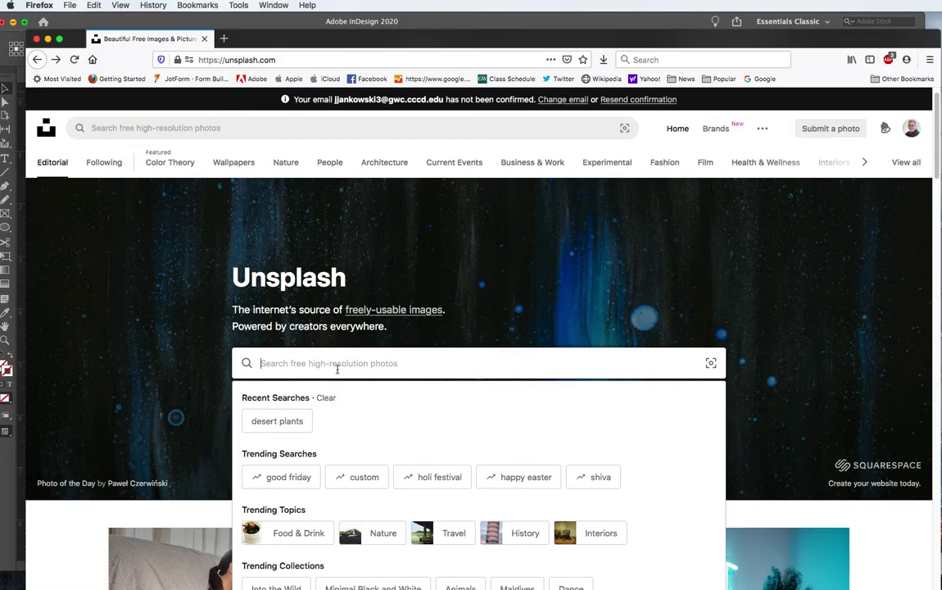
text(CAC)
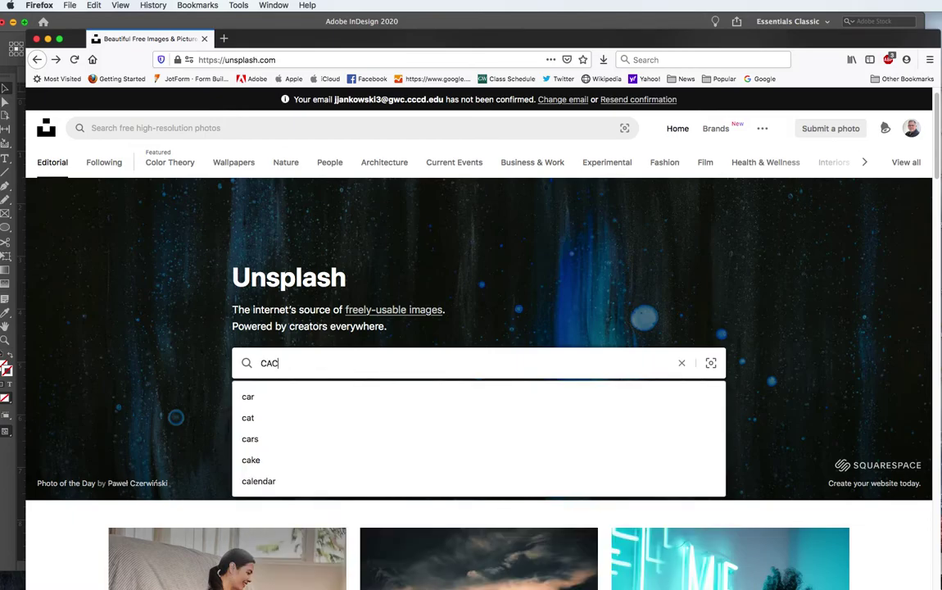
text(TI AND )
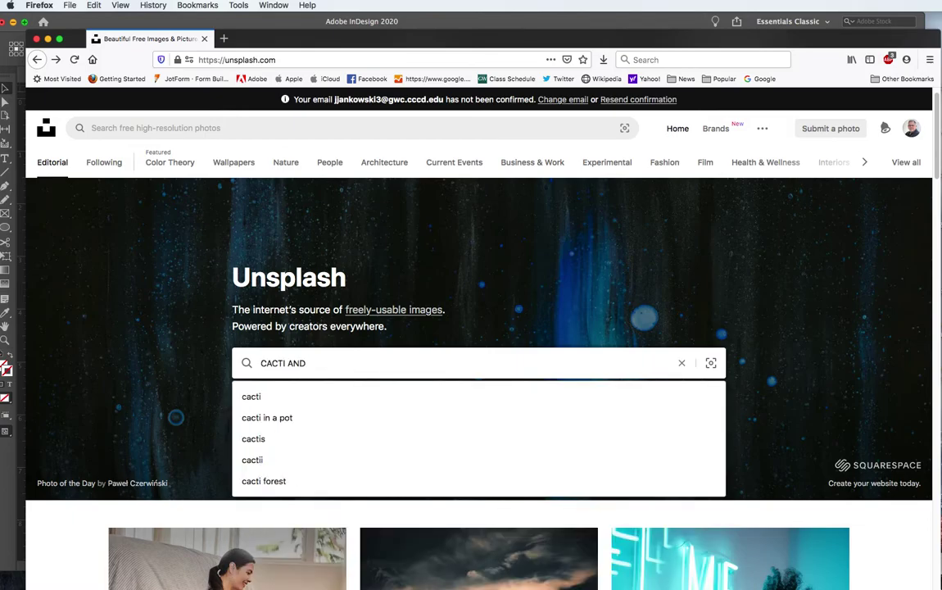
text(SUCCULENTS)
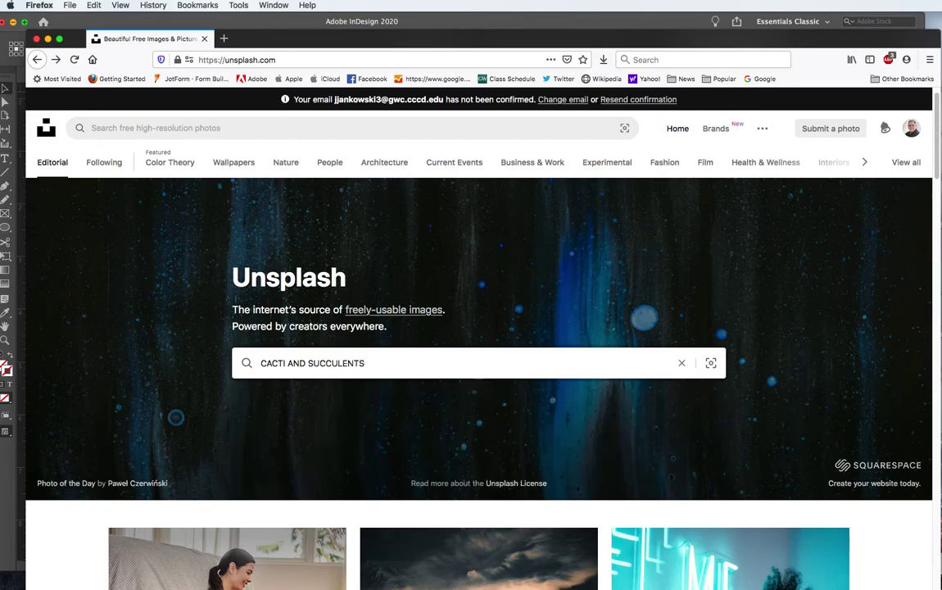
key(Return)
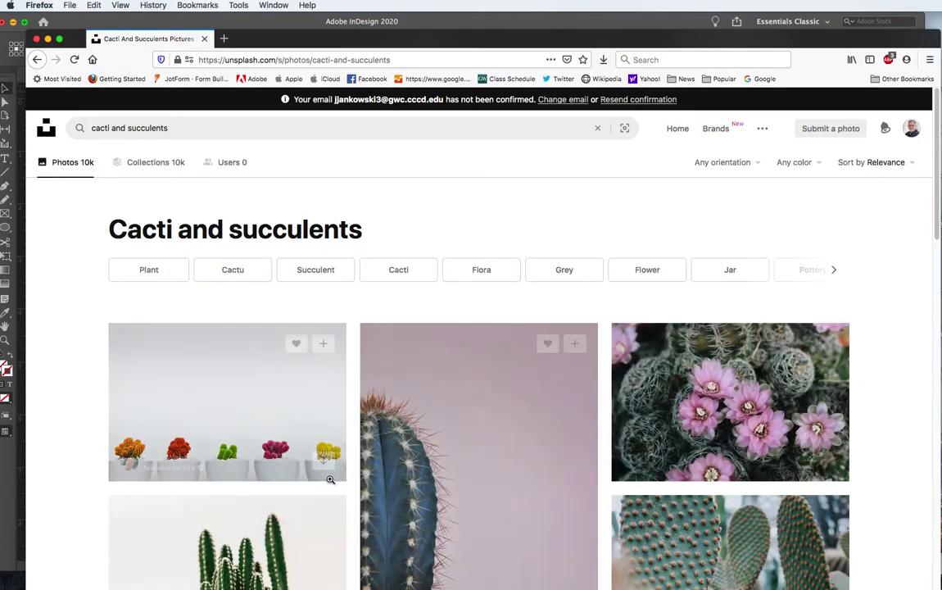
Find the photo of prickly pears before red rocky mountains in the results and download it, opening it with Adobe Photoshop 2020.
scroll(317, 484, down, 3)
scroll(316, 484, down, 10)
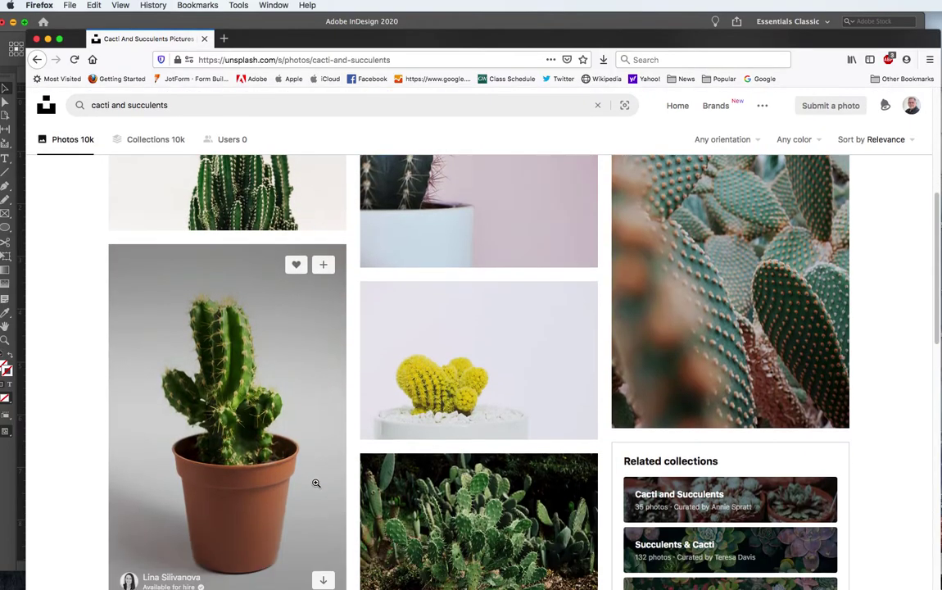
scroll(316, 483, down, 12)
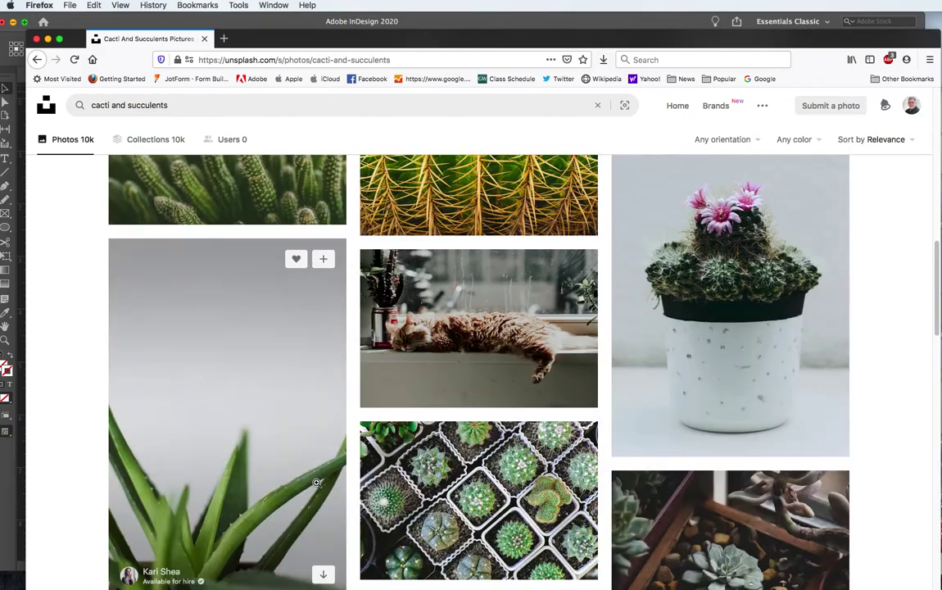
scroll(316, 483, down, 3)
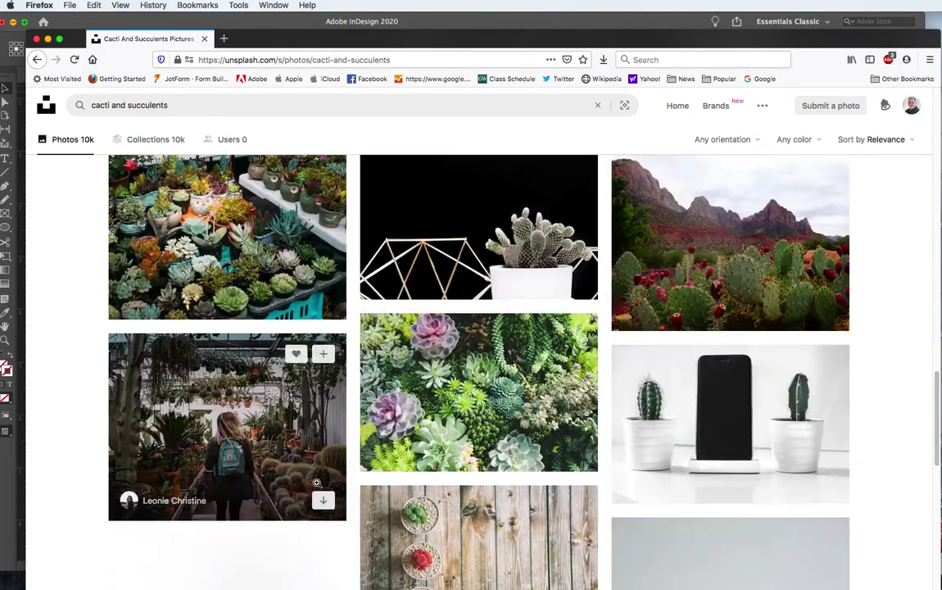
click(688, 212)
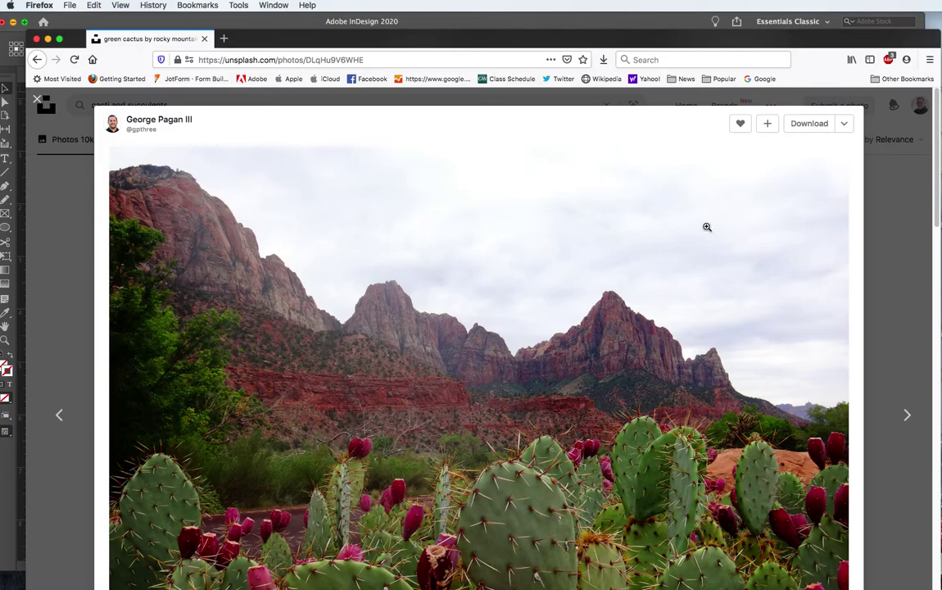
click(808, 123)
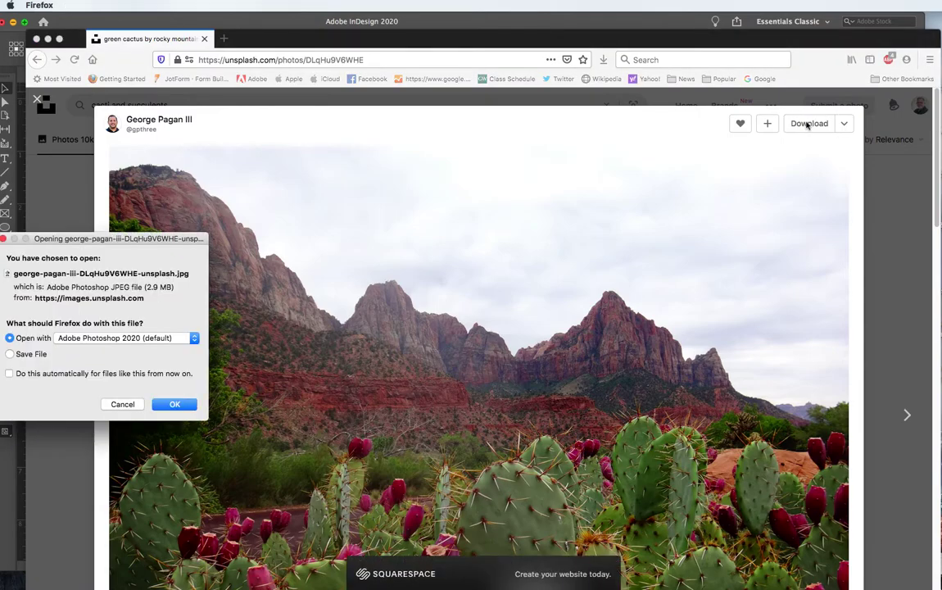
click(175, 405)
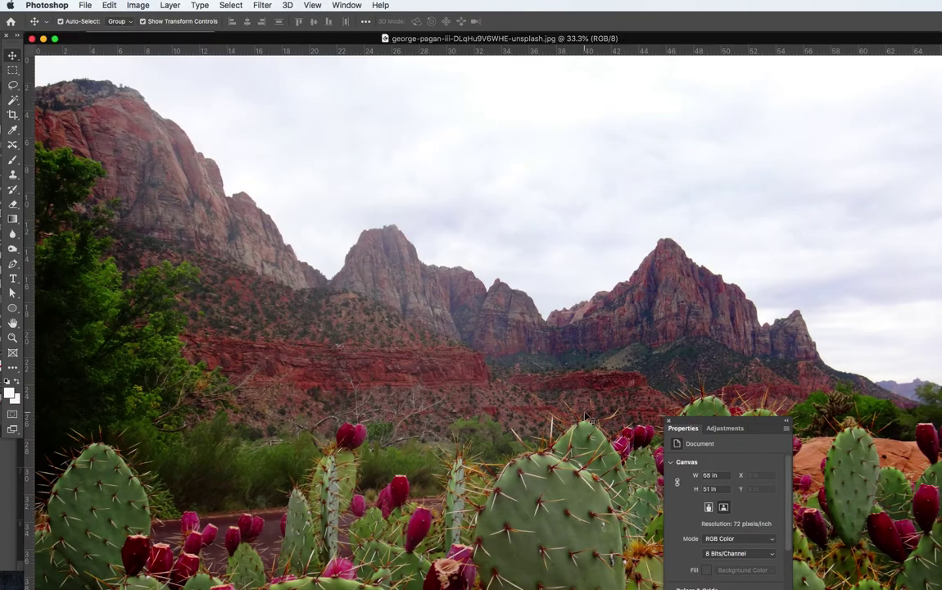
Move the Photoshop photo window out of the way and place the downloaded cactus photo from Firefox's download list on the desktop.
key(shift+Tab)
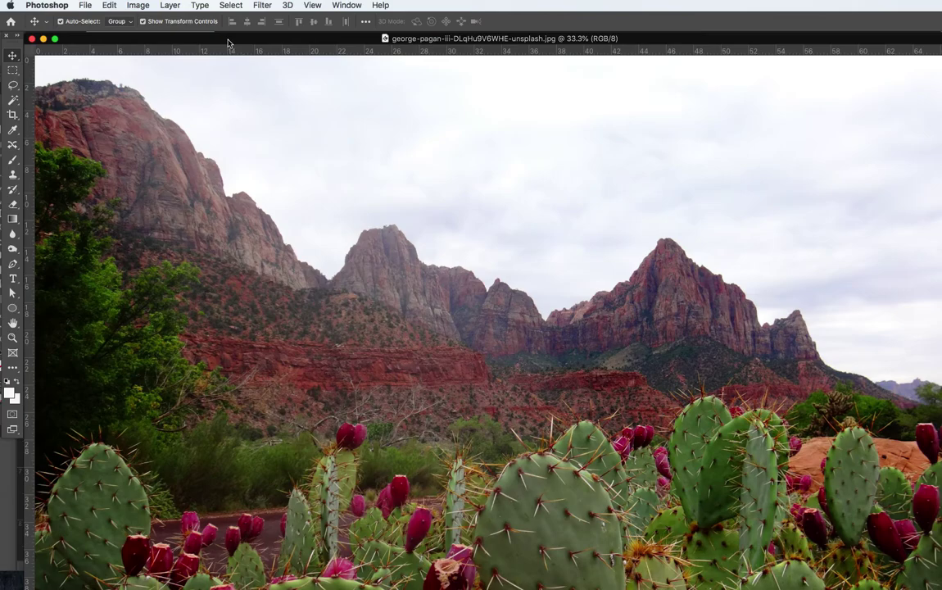
drag(227, 42, 241, 301)
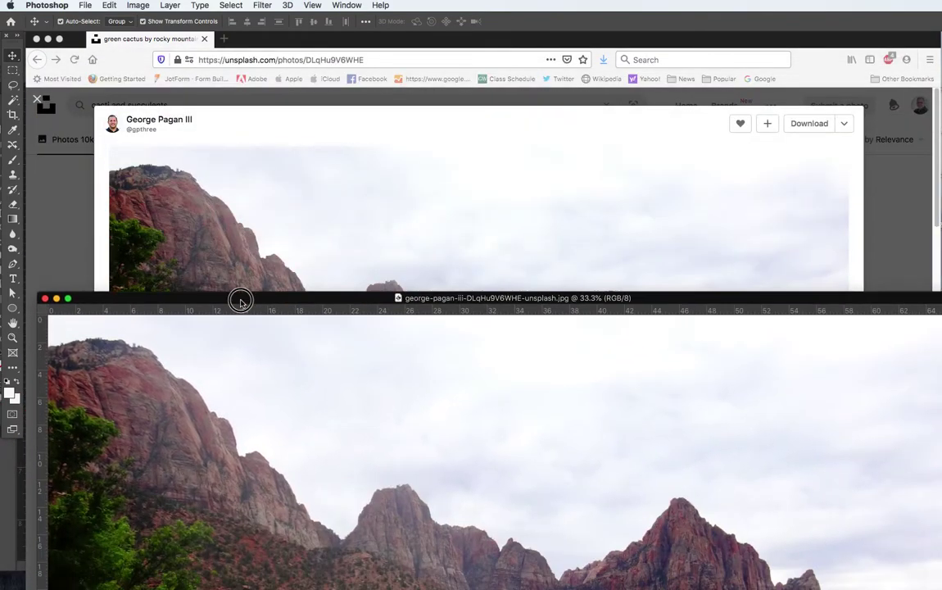
click(656, 51)
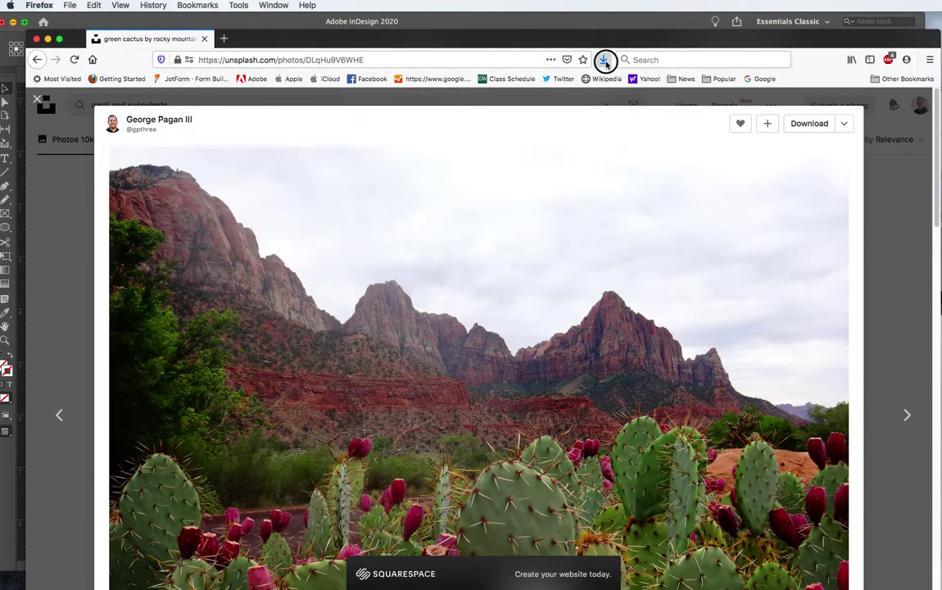
click(604, 60)
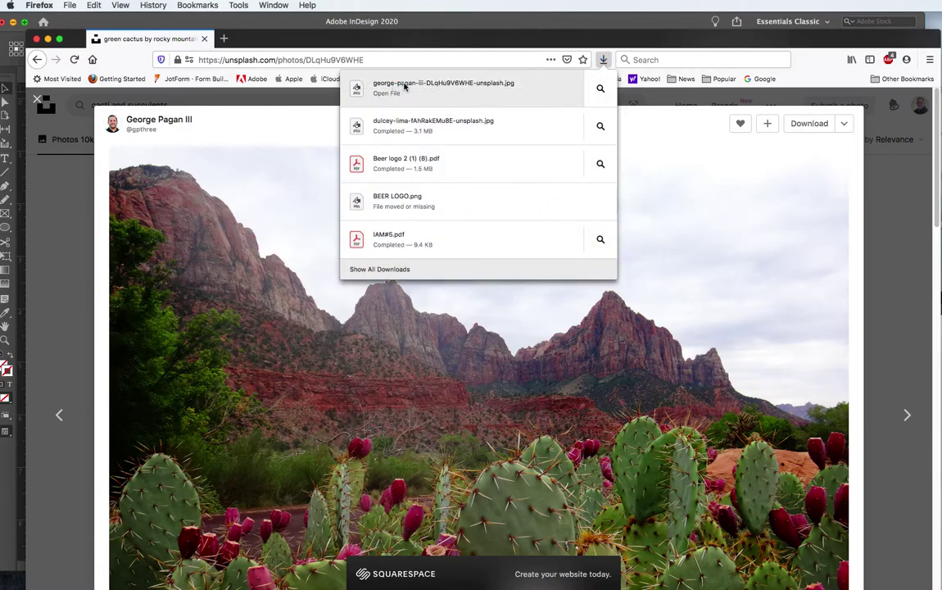
drag(355, 87, 829, 272)
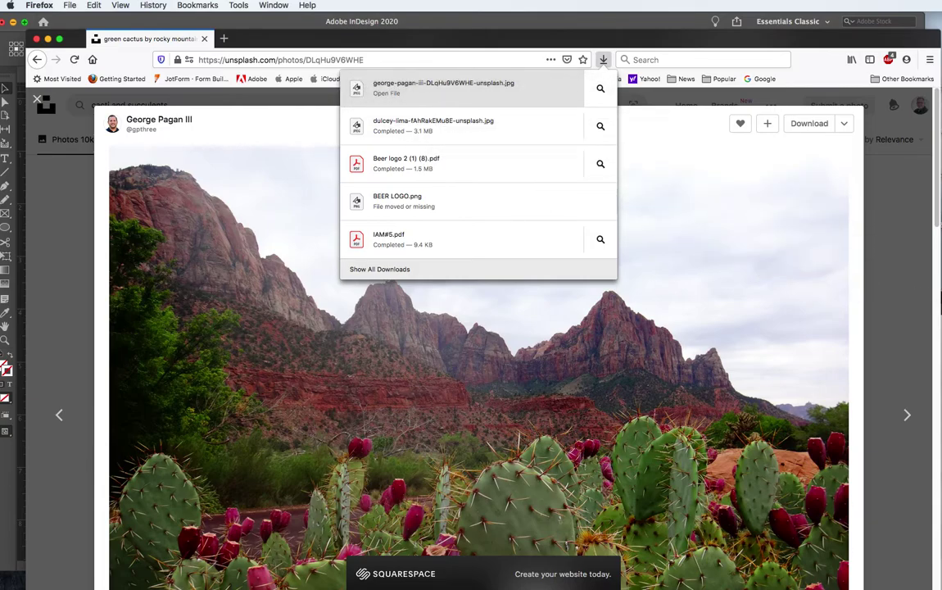
drag(938, 302, 941, 303)
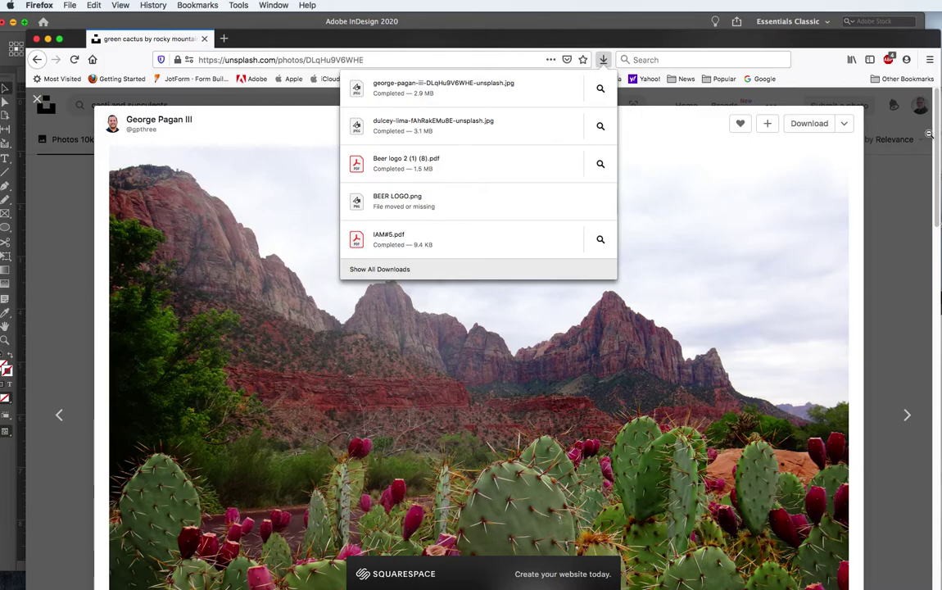
Clear the browser, InDesign and Photoshop windows off the desktop icons and place the downloaded photo below the ski resort logos PDF.
drag(627, 36, 207, 48)
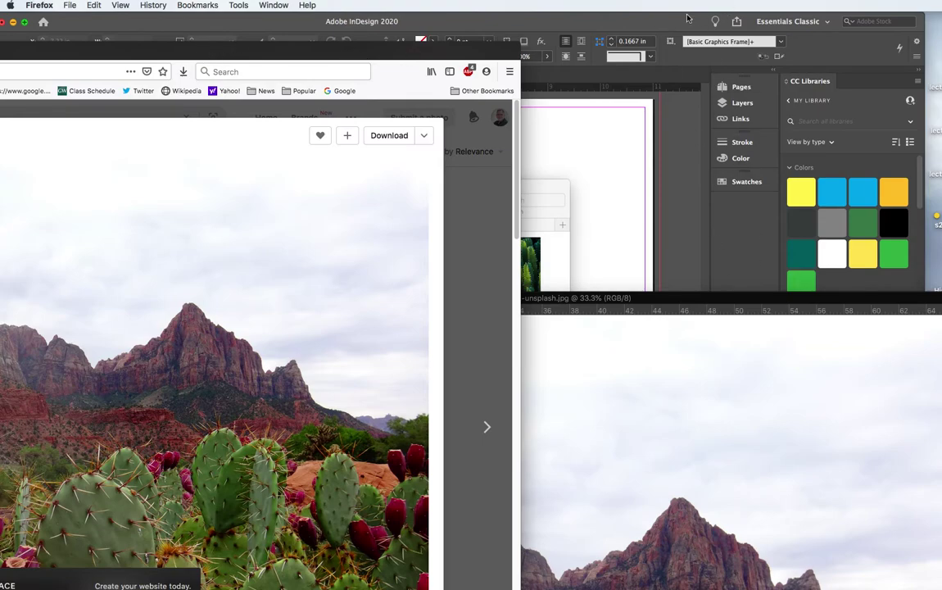
click(590, 27)
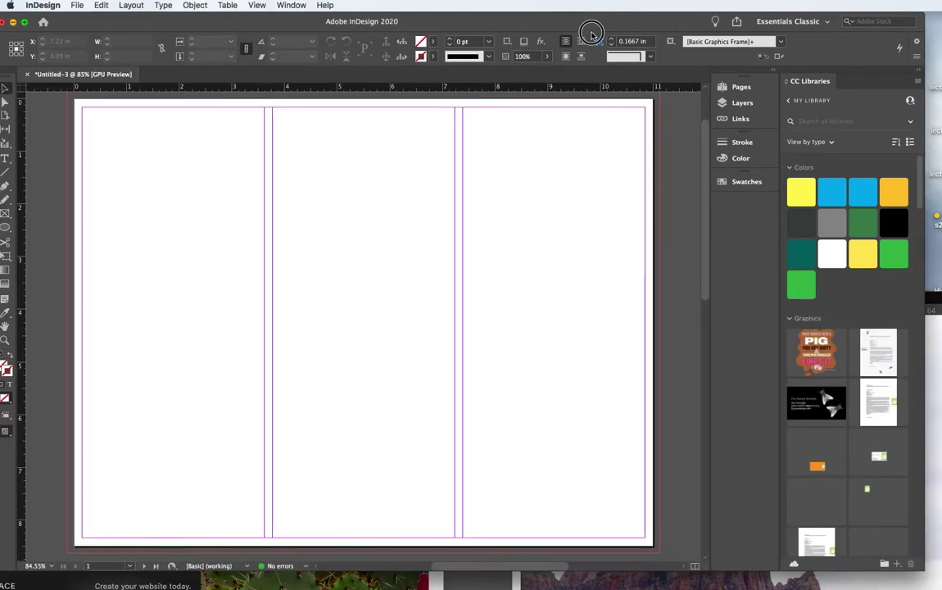
drag(560, 23, 795, 589)
drag(715, 296, 220, 289)
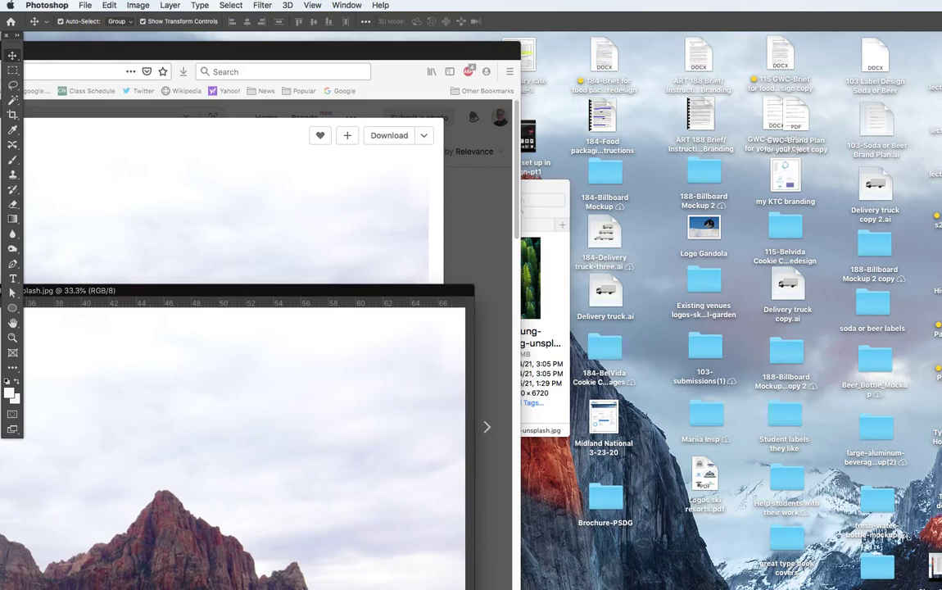
drag(788, 587, 705, 538)
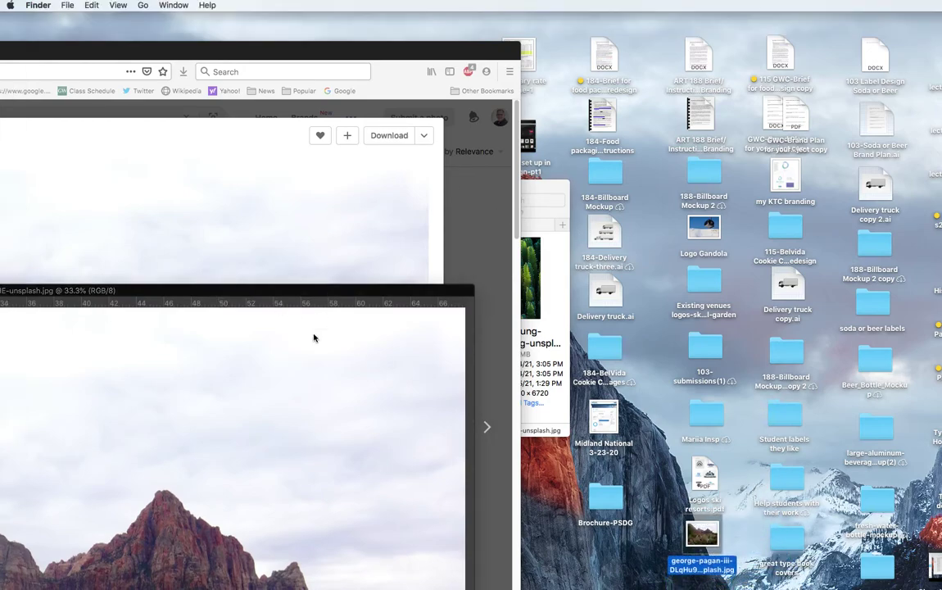
Close the cactus photo in Photoshop and bring the Firefox window back into full view.
drag(280, 293, 94, 107)
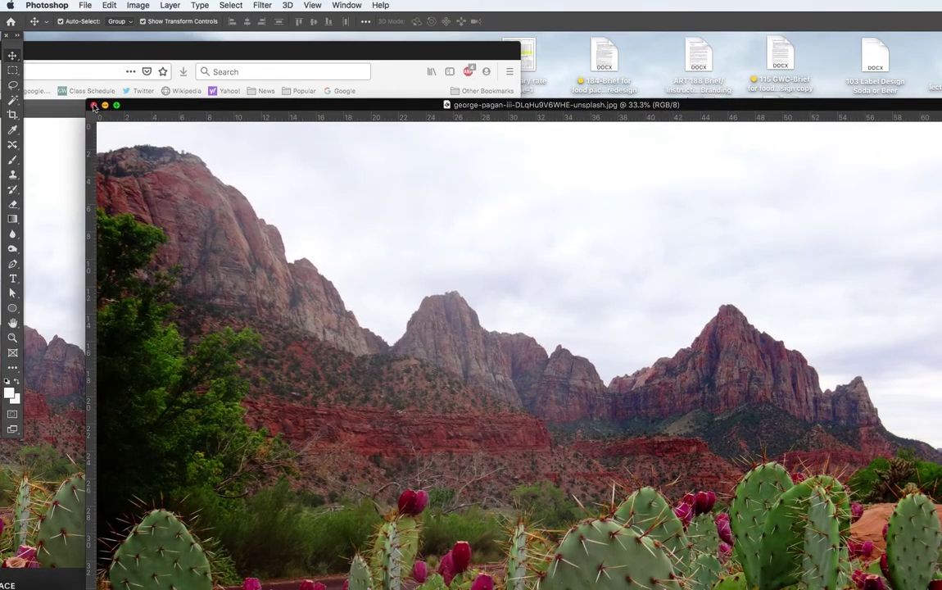
click(93, 105)
drag(140, 47, 570, 51)
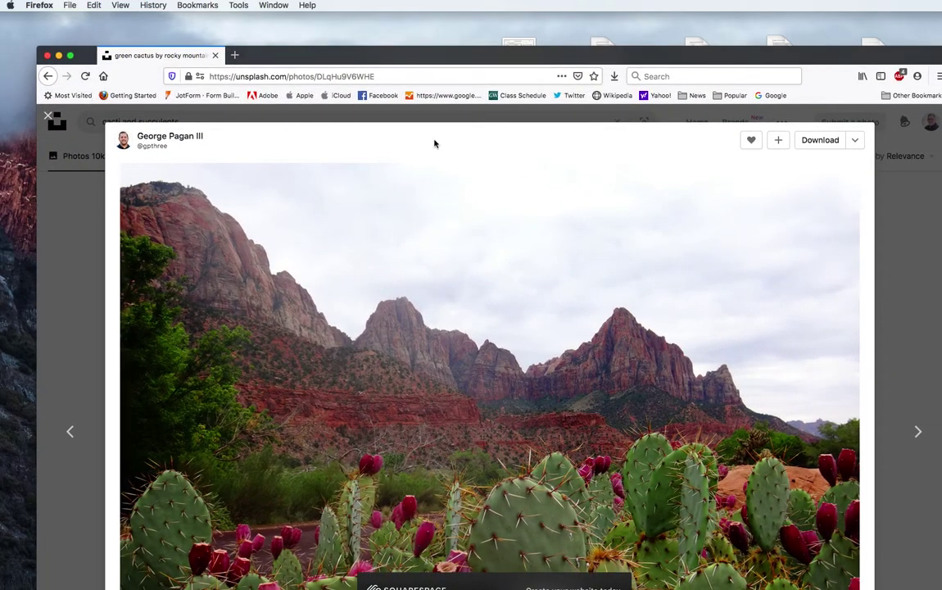
Close the photo view, go back to the Unsplash home page and minimize the browser window.
click(45, 114)
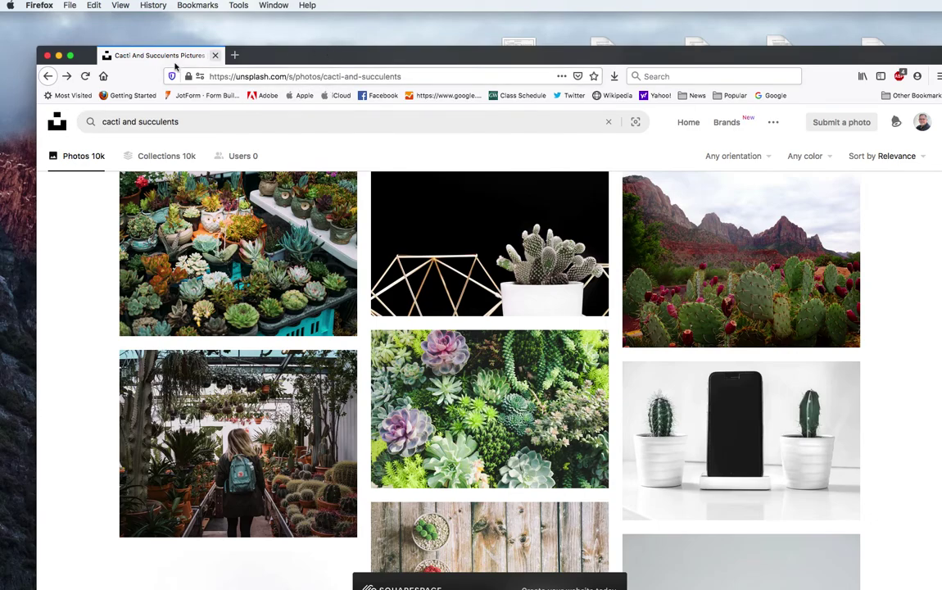
click(48, 76)
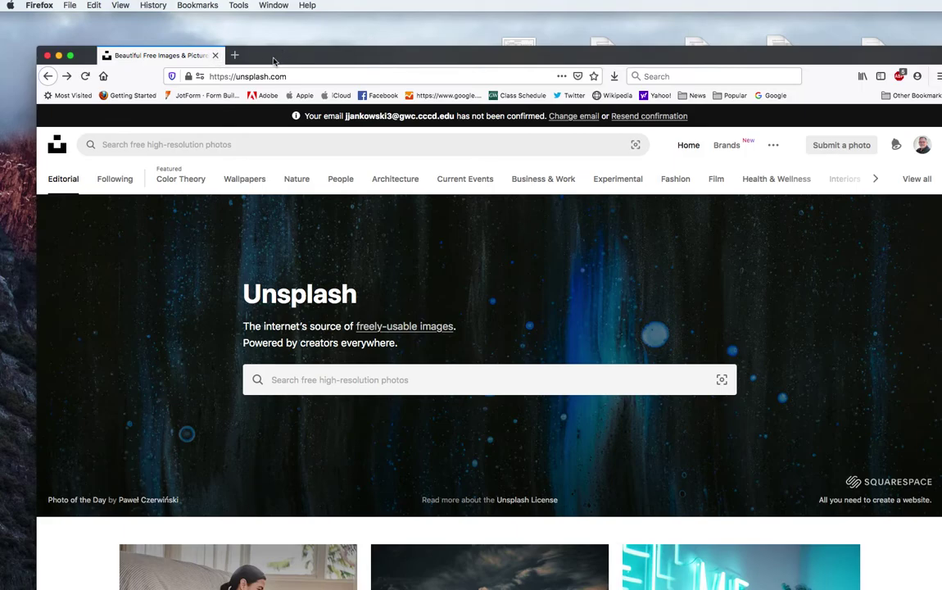
drag(277, 56, 277, 58)
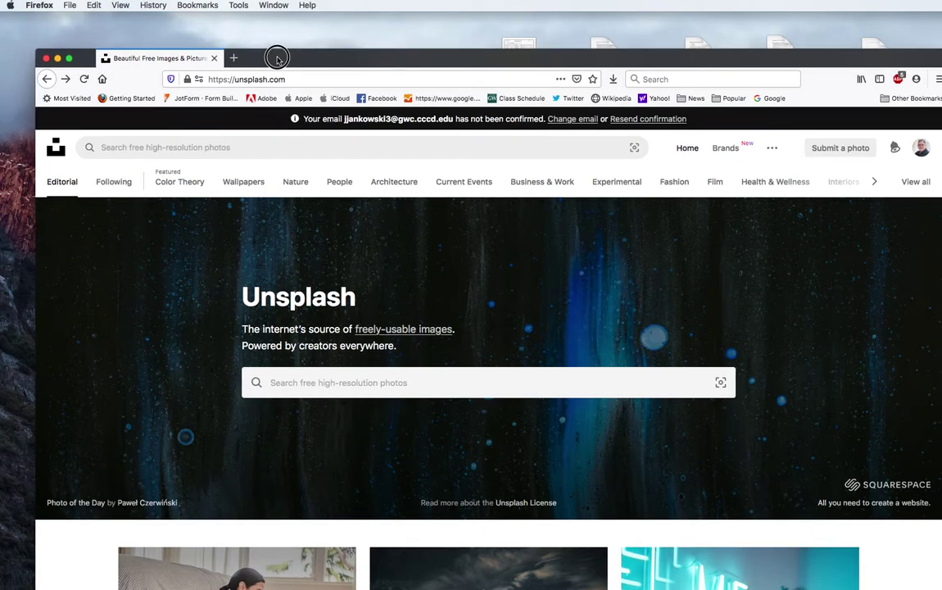
double_click(277, 58)
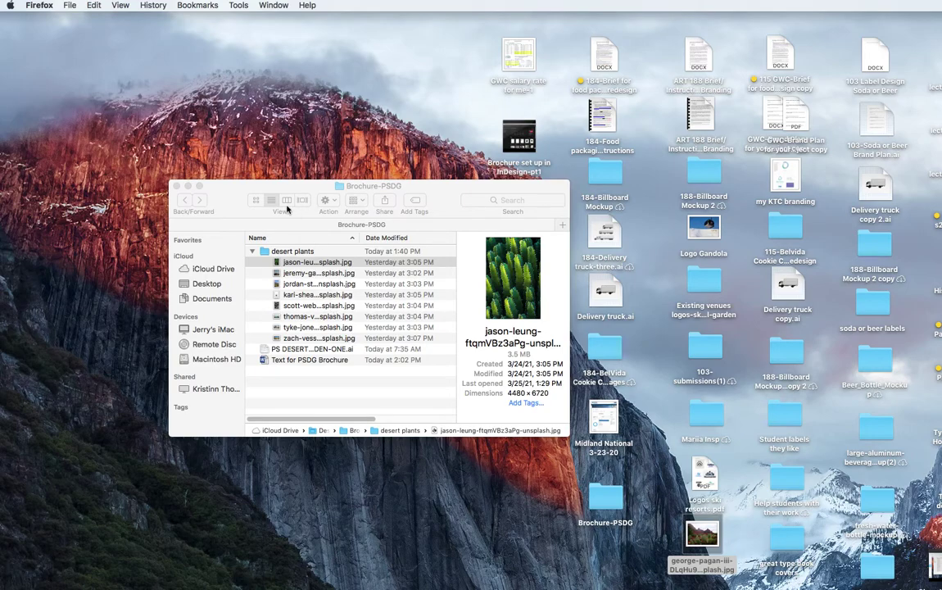
Move the downloaded cactus photo from the desktop into the desert plants folder of Brochure-PSDG and enlarge the folder window.
click(256, 174)
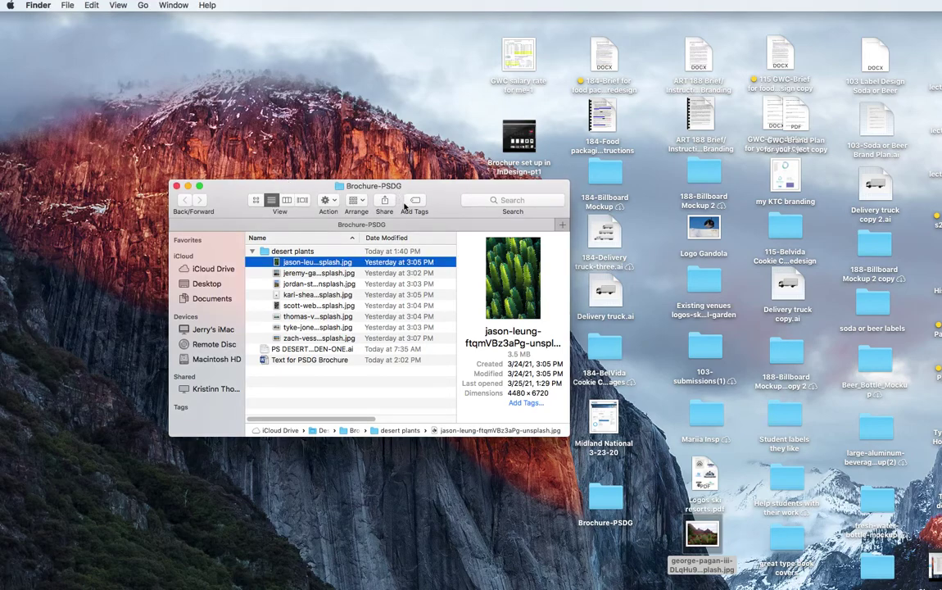
drag(441, 189, 382, 170)
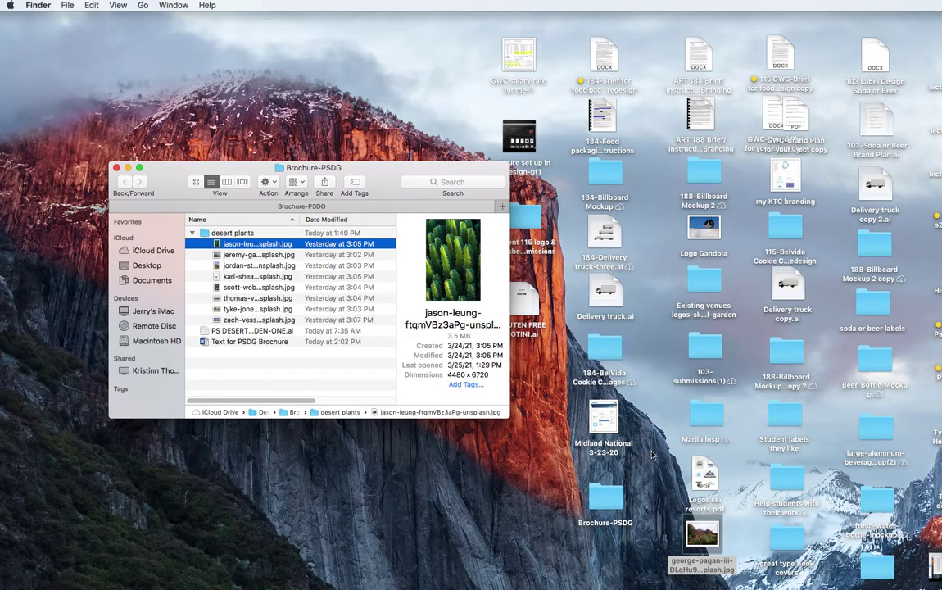
click(701, 537)
drag(702, 537, 245, 236)
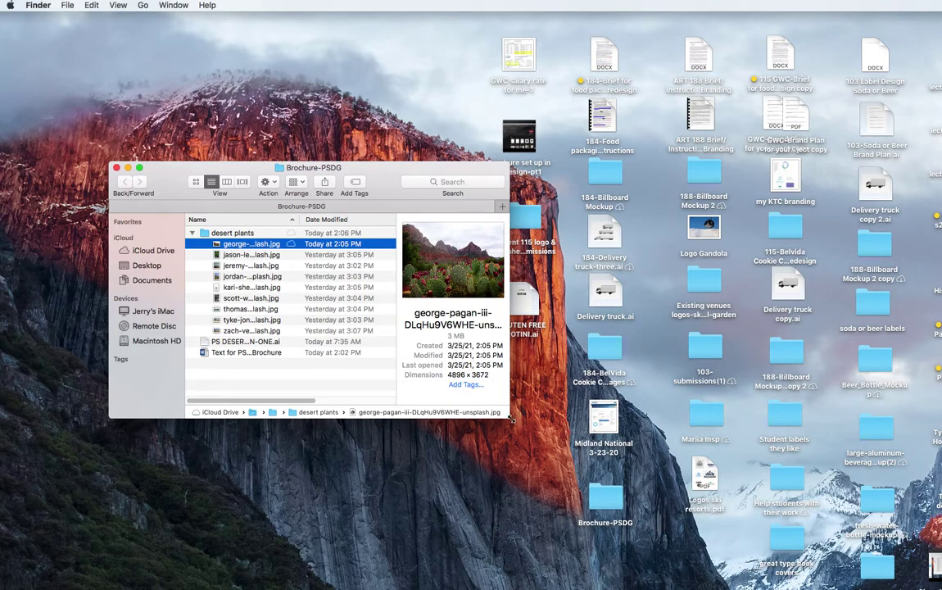
drag(507, 417, 767, 560)
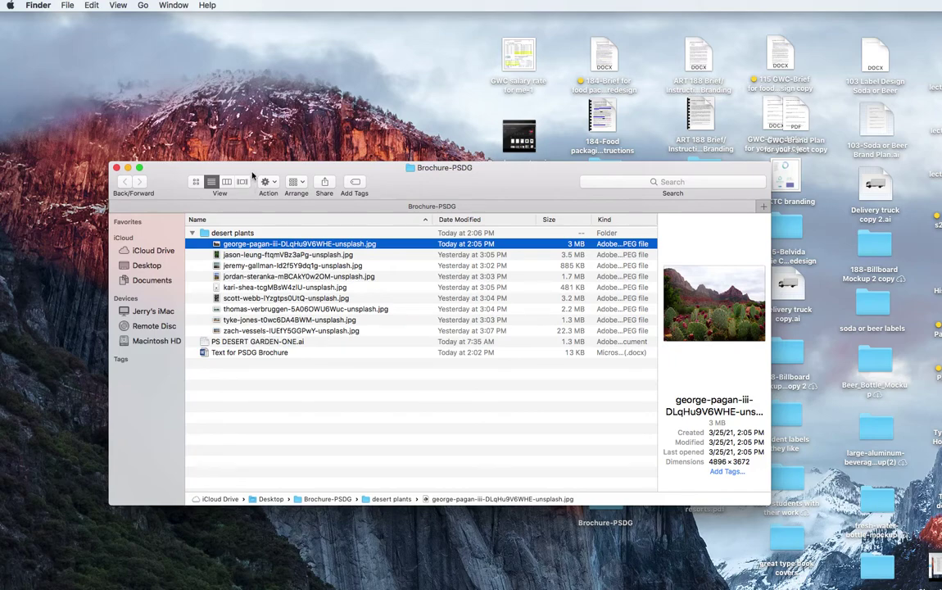
Open the downloaded desert cactus photo from the desert plants folder in Photoshop, fit its layers on screen and narrow the document window.
double_click(249, 244)
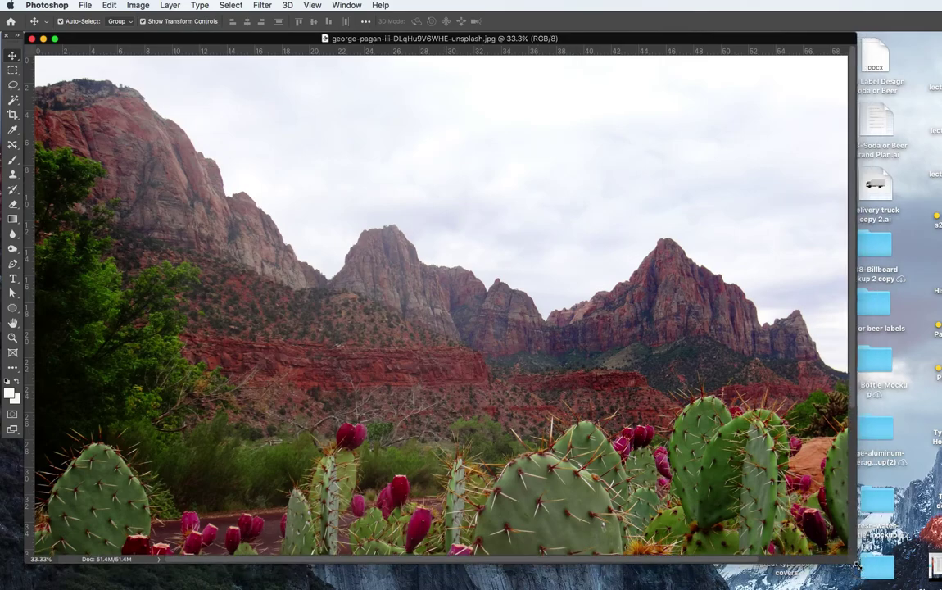
click(313, 5)
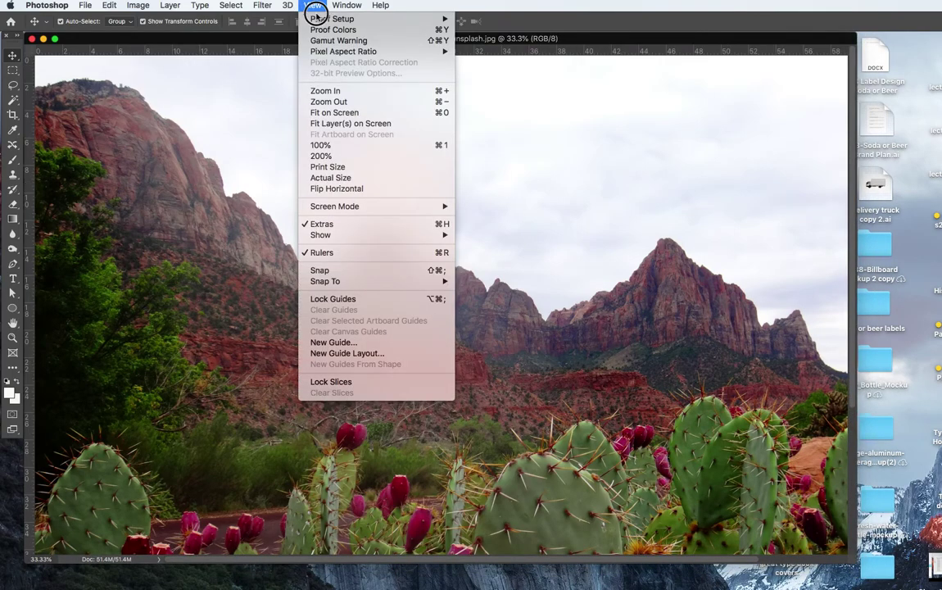
click(358, 123)
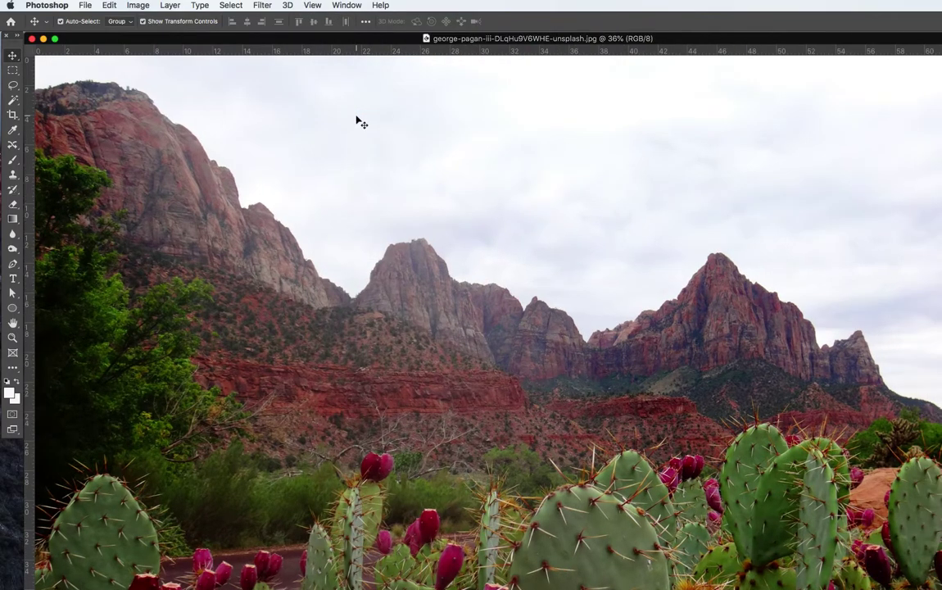
click(345, 5)
mouse_move(317, 6)
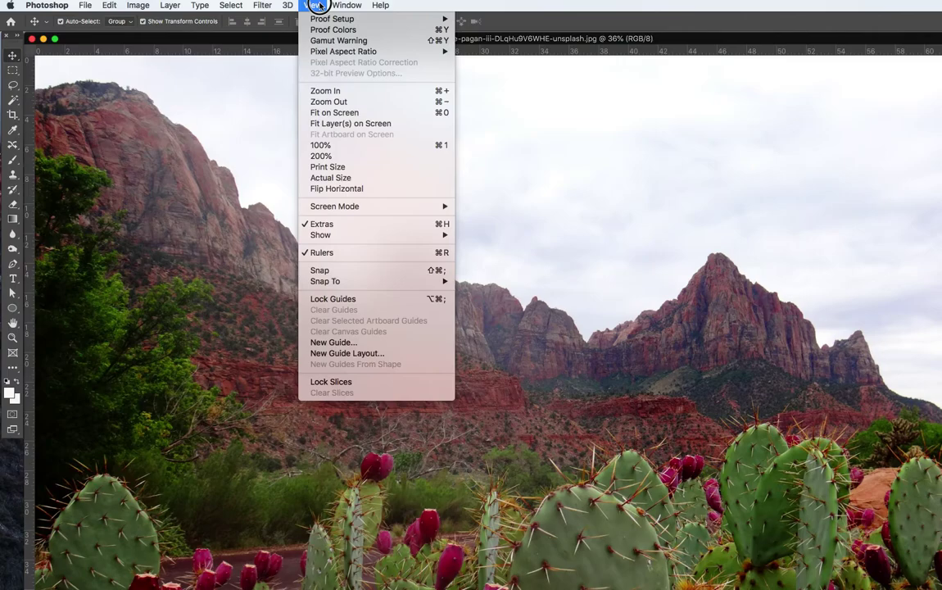
click(317, 6)
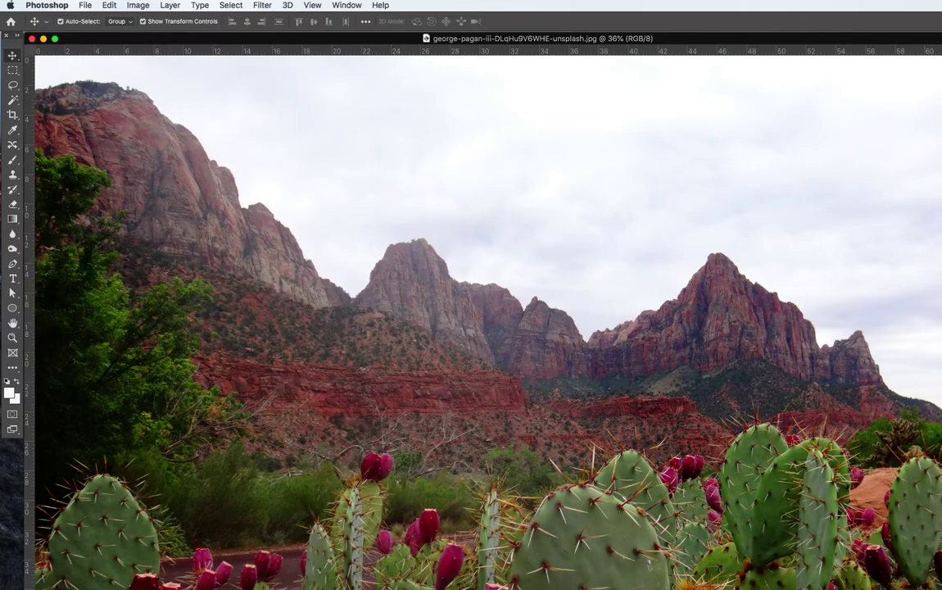
drag(901, 541, 826, 538)
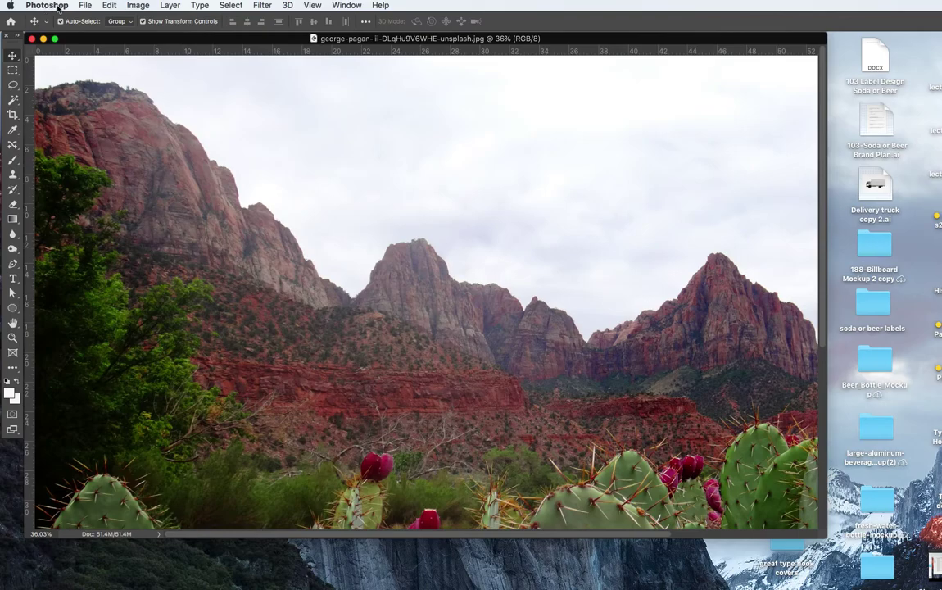
Convert the cactus photo's color mode to CMYK Color.
click(141, 6)
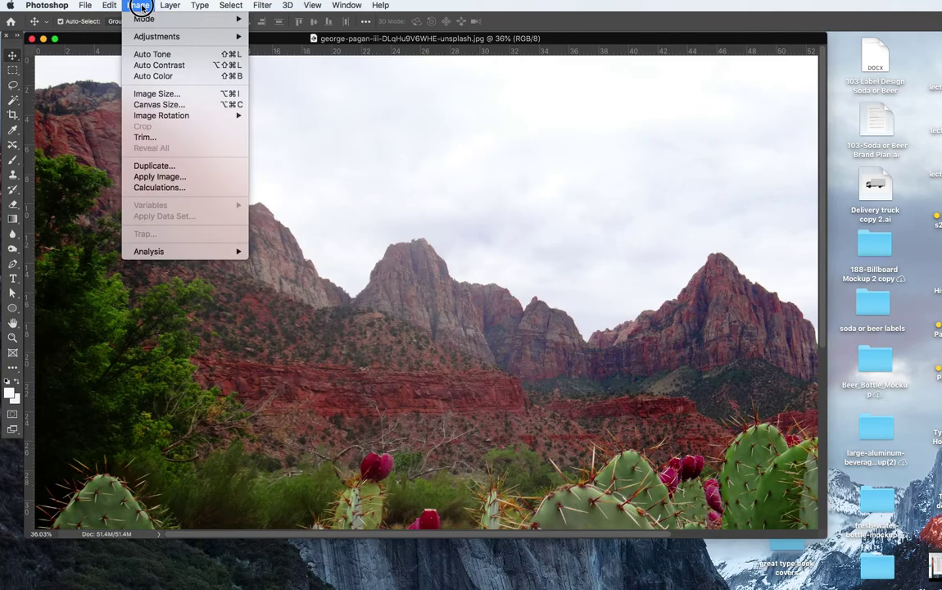
mouse_move(141, 18)
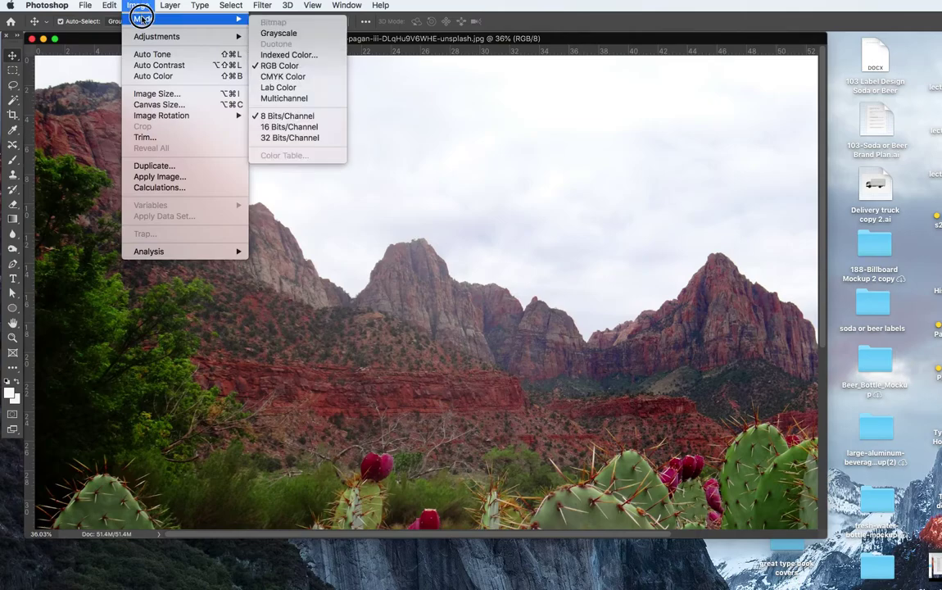
click(287, 76)
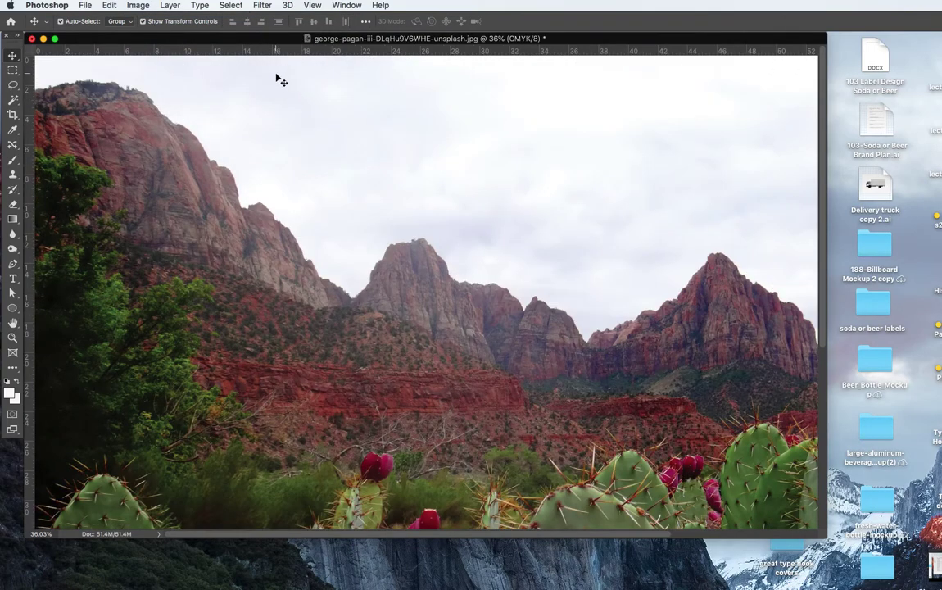
In the Image Size settings, enter a resolution of 300 pixels/inch and turn resampling off.
click(136, 6)
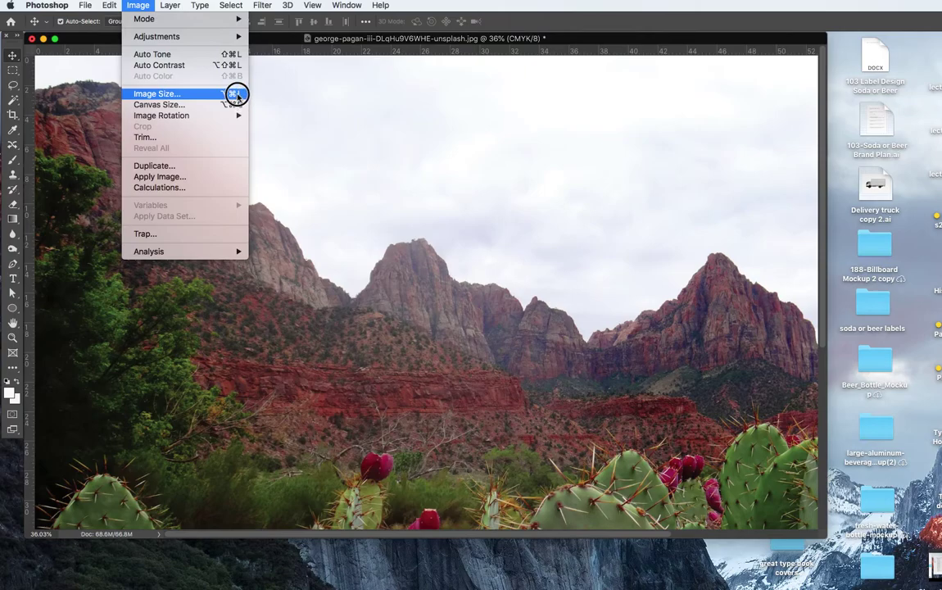
click(156, 94)
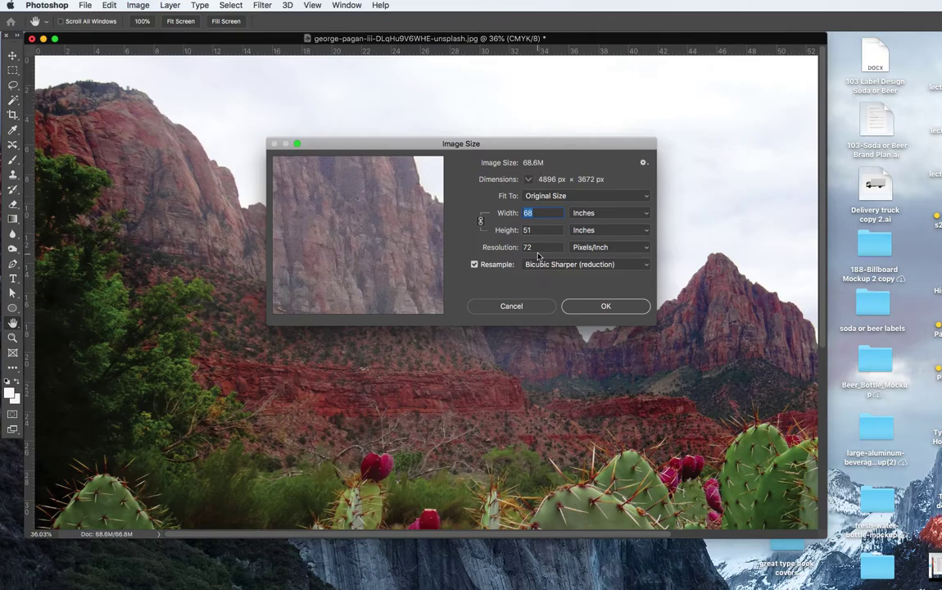
key(Tab)
key(Tab)
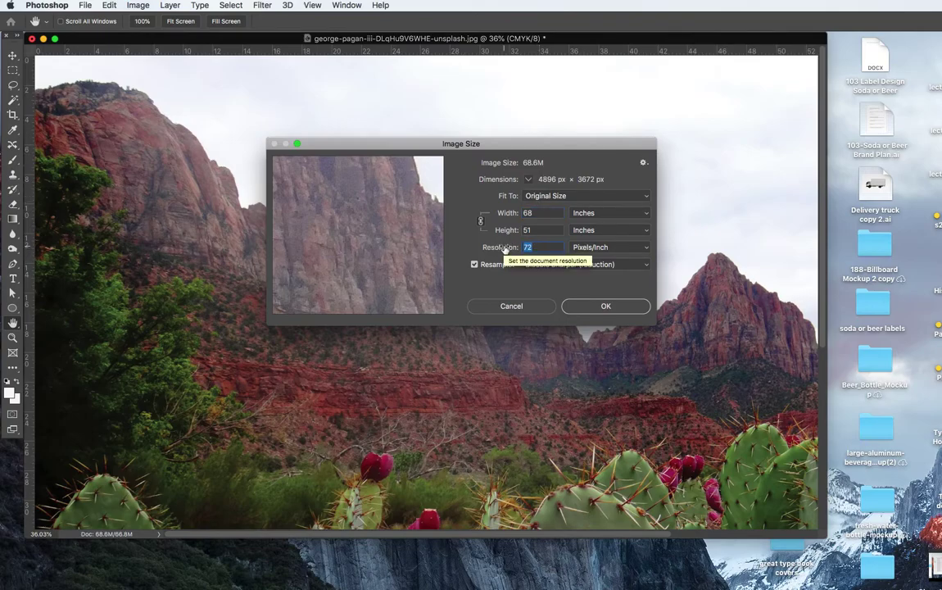
text(3)
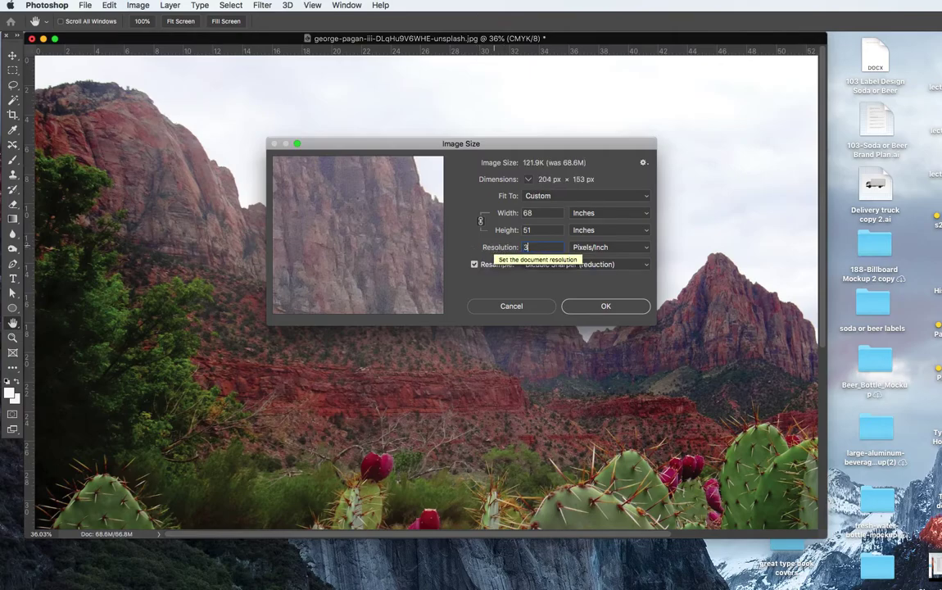
text(000)
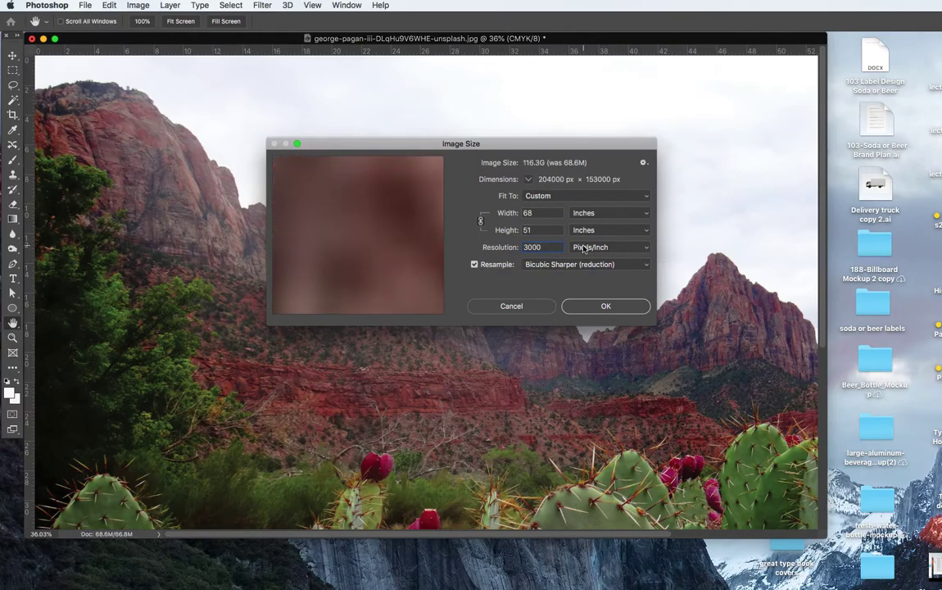
key(BackSpace)
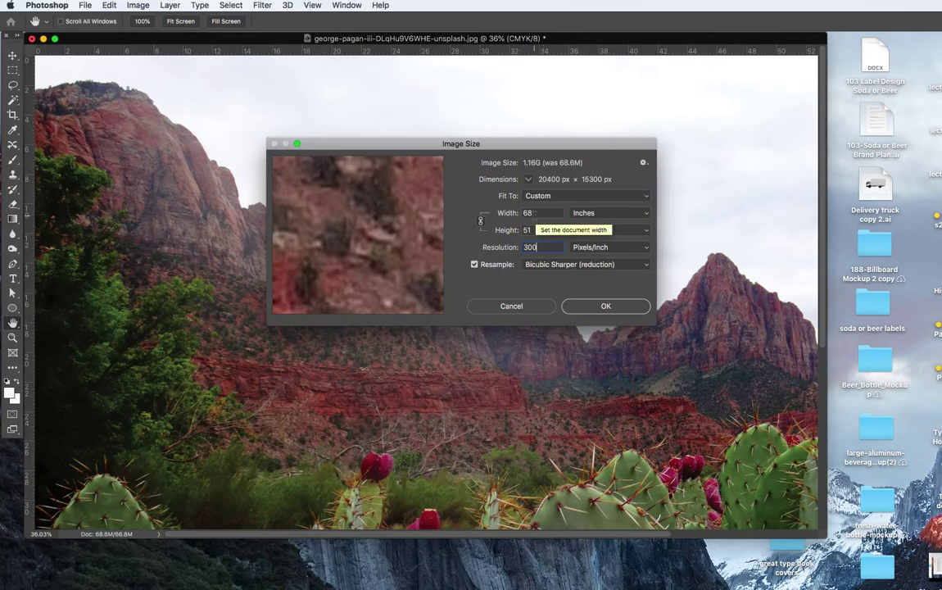
click(474, 264)
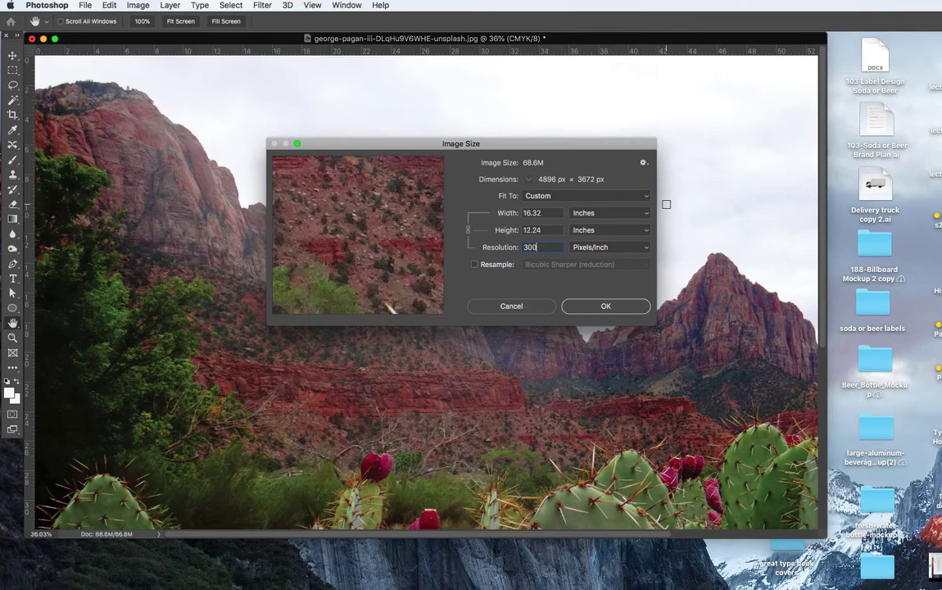
Set the image width to 8 inches, enable resampling, set the resolution to 300 pixels/inch and apply the new size.
double_click(540, 213)
text(8)
click(474, 263)
double_click(543, 246)
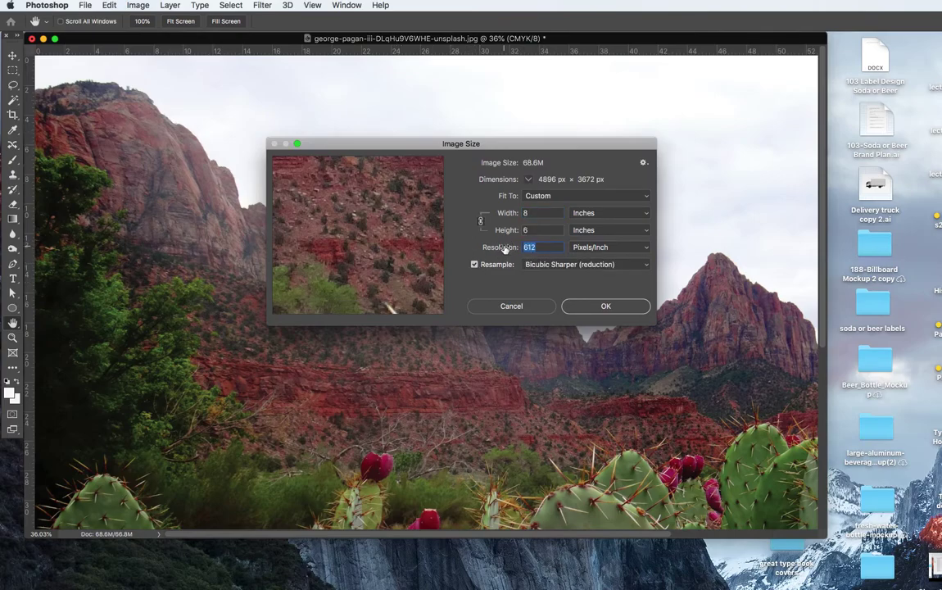
text(300)
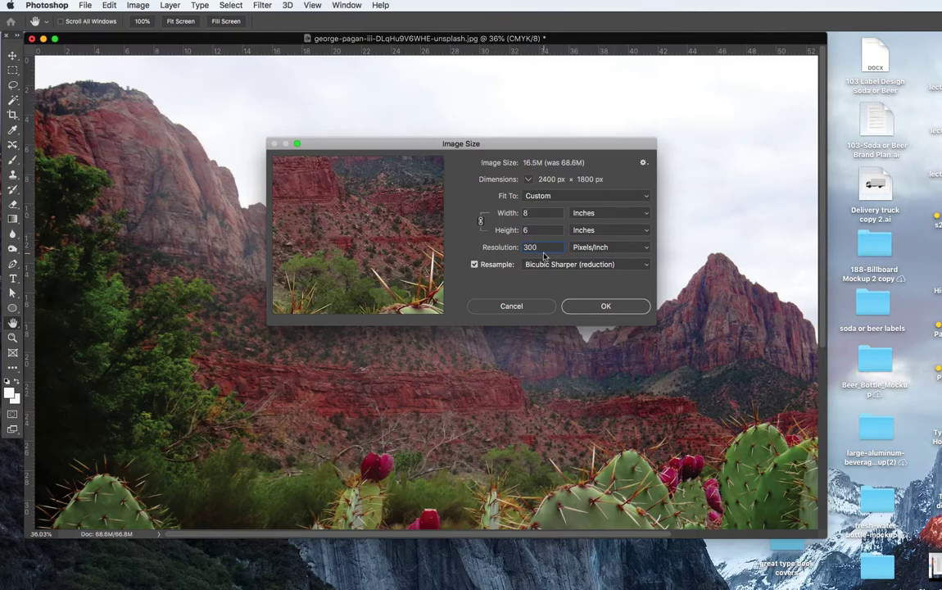
click(597, 307)
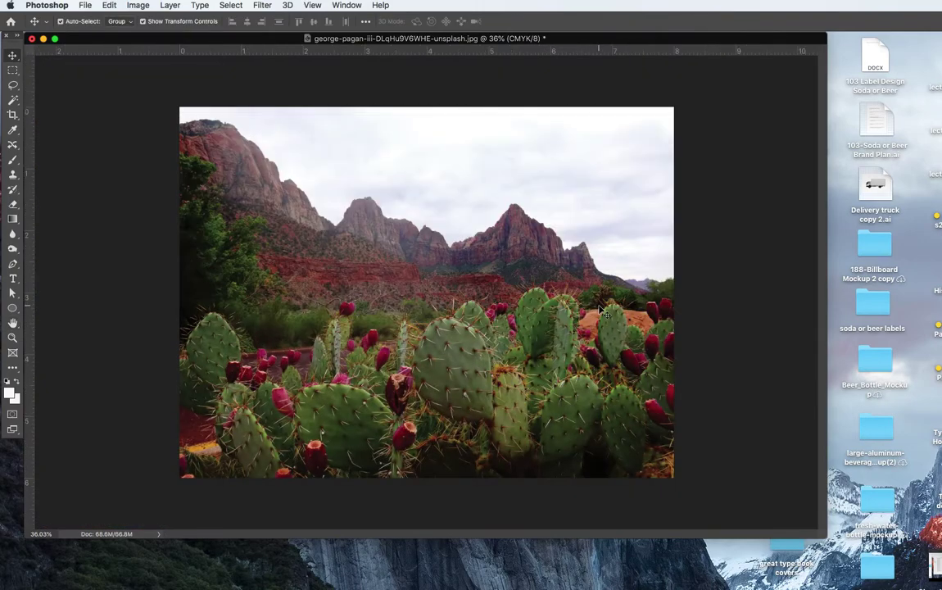
Start saving the resized photo as a new JPEG in the desert plants folder, named brochure-sonorandesert-1.jpg.
click(85, 5)
click(112, 135)
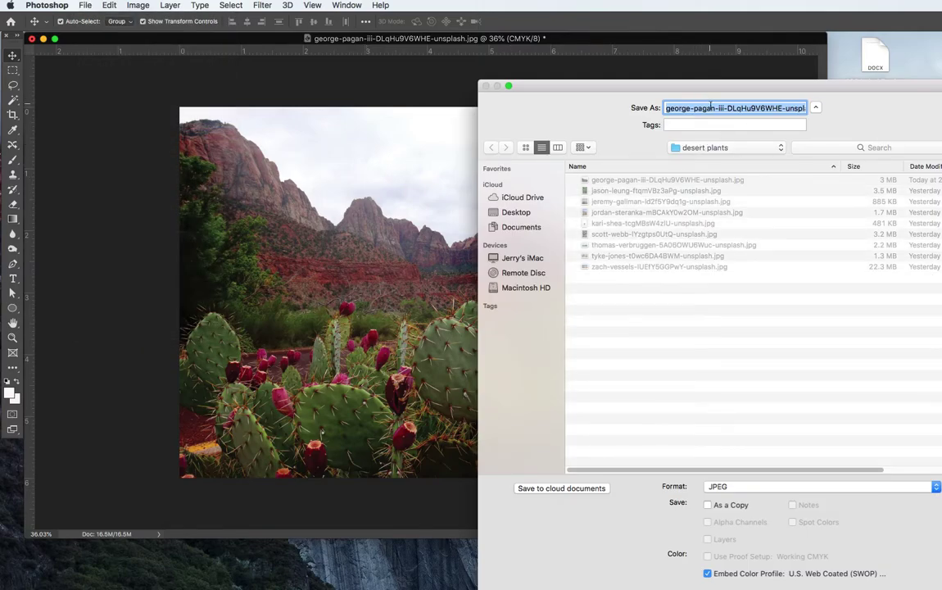
click(711, 108)
drag(744, 87, 633, 73)
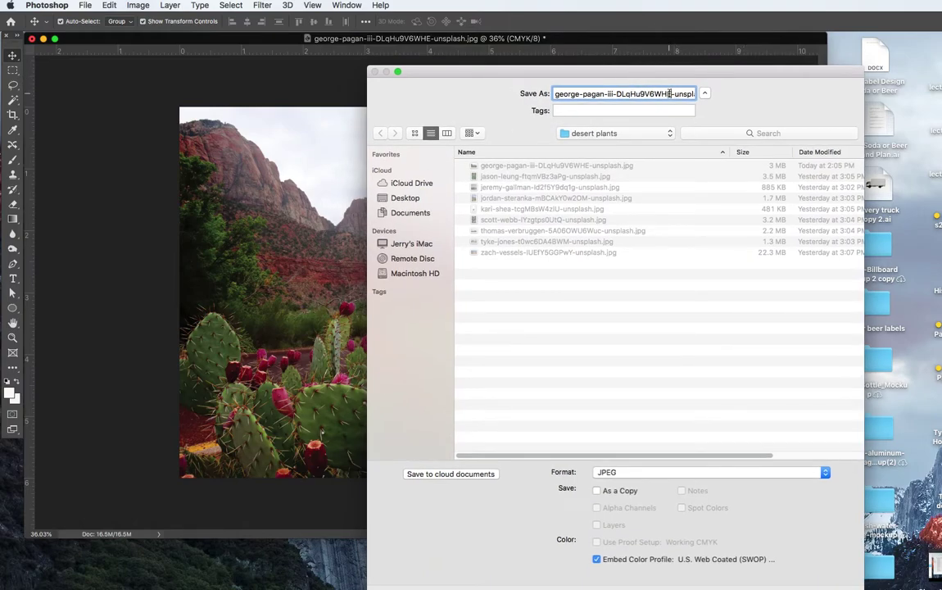
drag(686, 94, 717, 94)
click(659, 93)
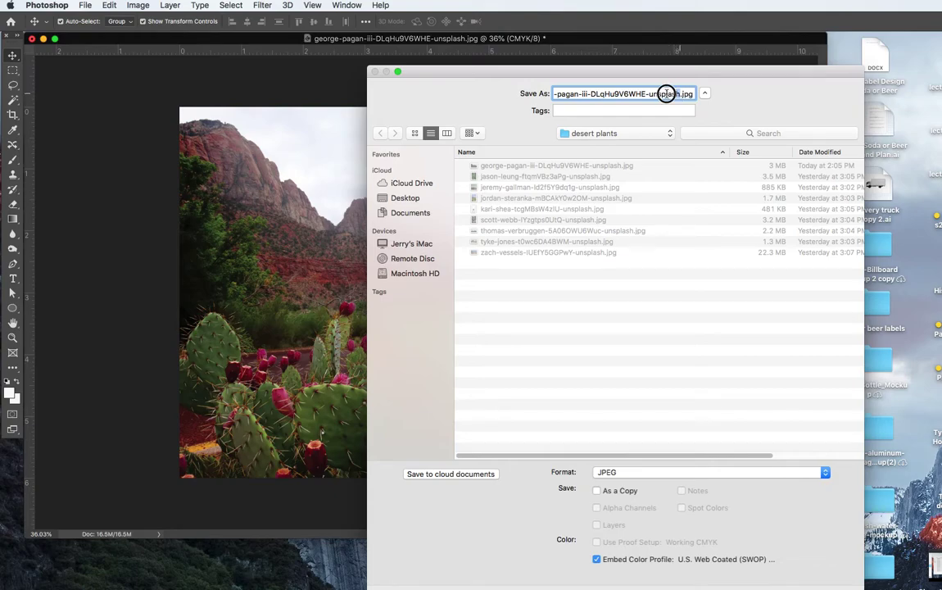
key(super+a)
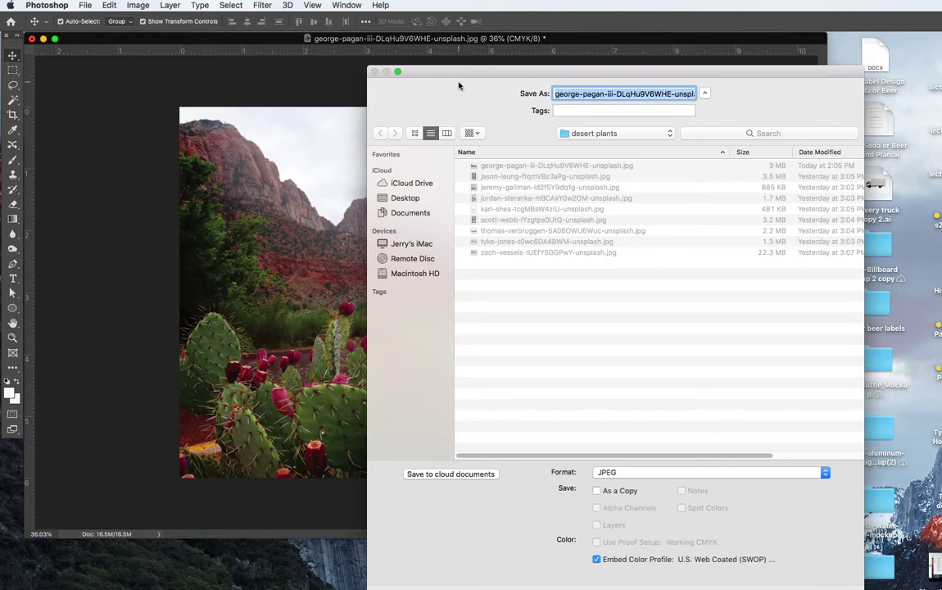
text(BKG_)
key(BackSpace)
key(BackSpace)
key(BackSpace)
key(BackSpace)
text(brou)
key(BackSpace)
text(chu)
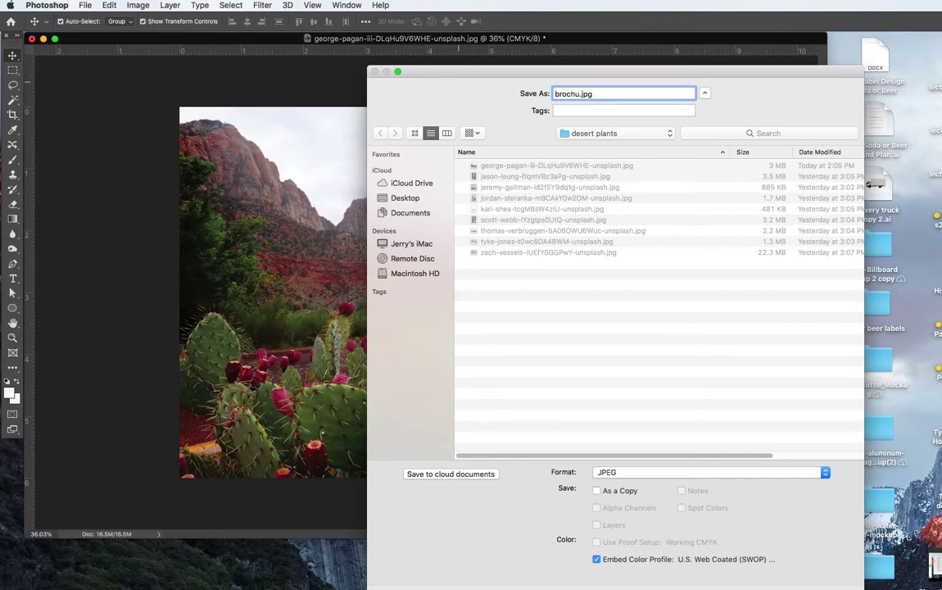
text(re-sonorandesert)
key(BackSpace)
key(BackSpace)
text(s)
key(BackSpace)
text(rt-1)
Save the JPEG with Maximum quality 12 and Progressive format, and close the photo.
drag(465, 72, 377, 40)
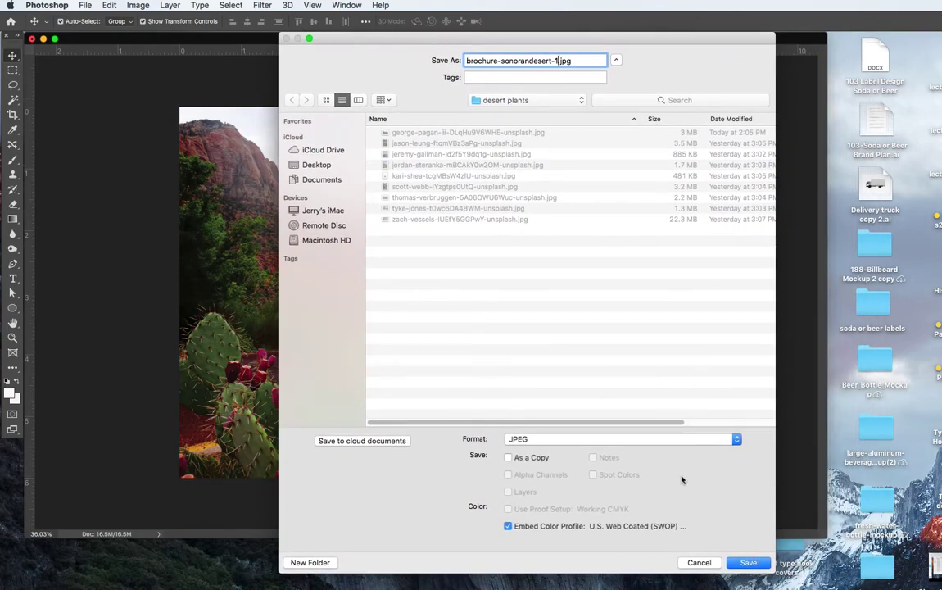
click(746, 563)
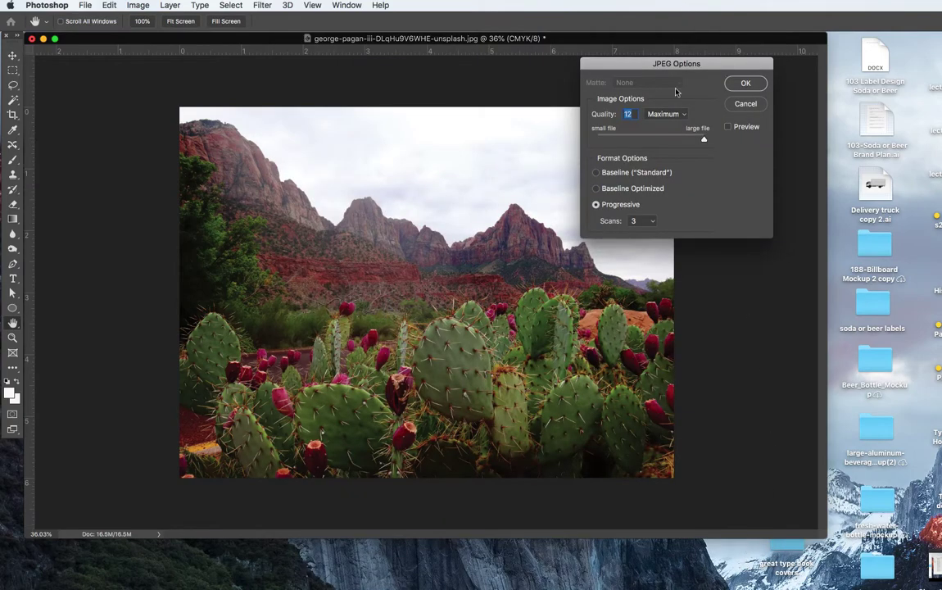
click(745, 85)
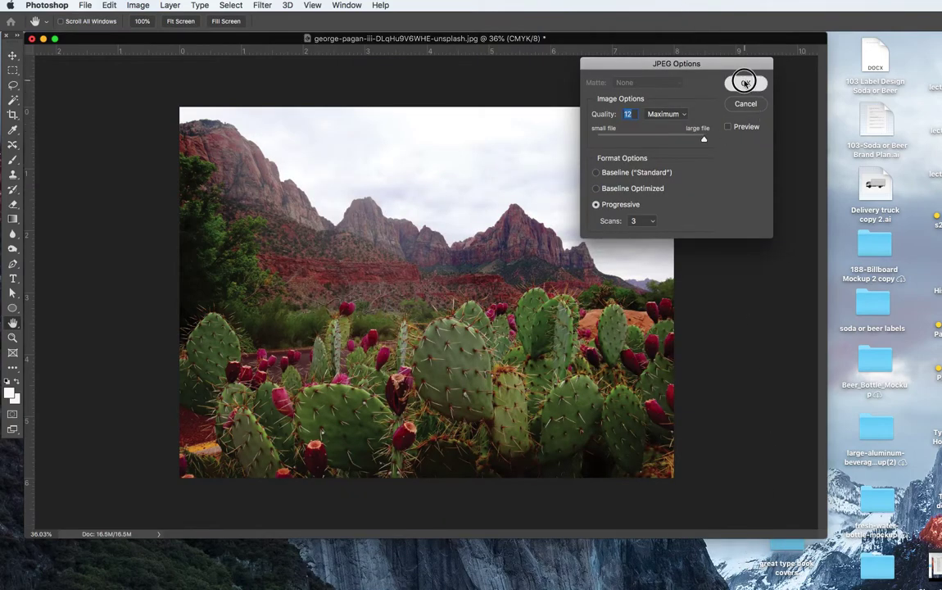
click(31, 40)
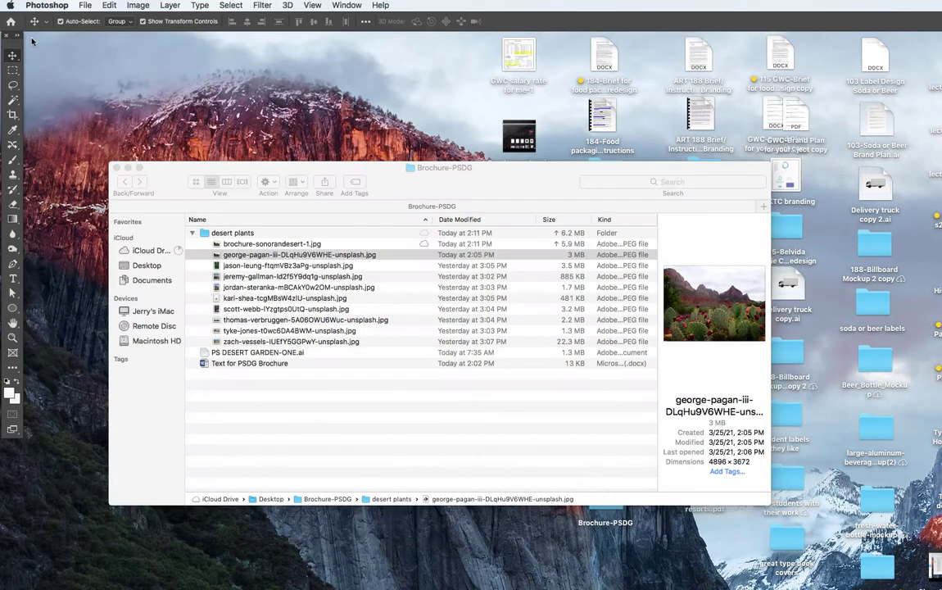
Switch to the Brochure-PSDG folder in Finder and open brochure-sonorandesert-1.jpg from the desert plants folder.
click(361, 380)
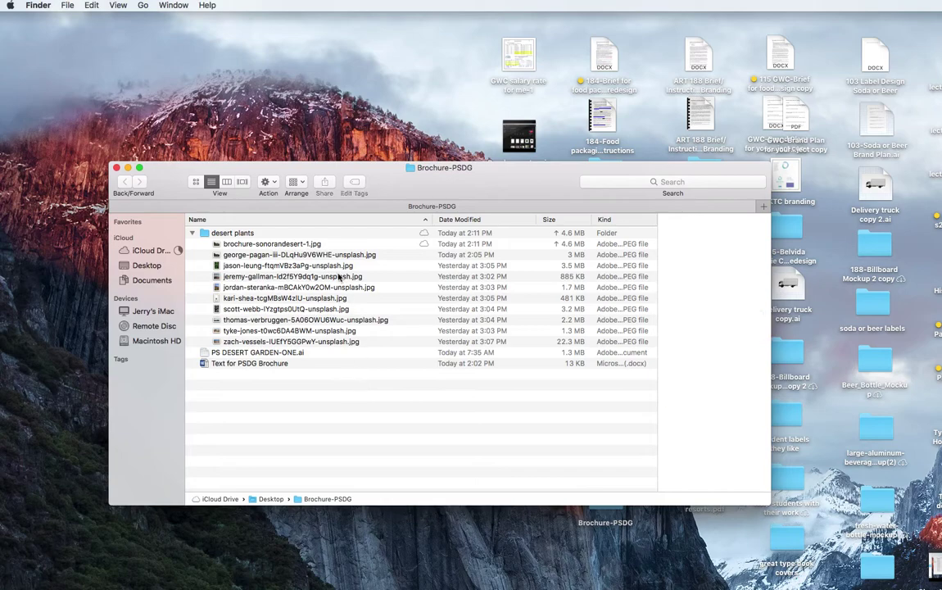
click(320, 255)
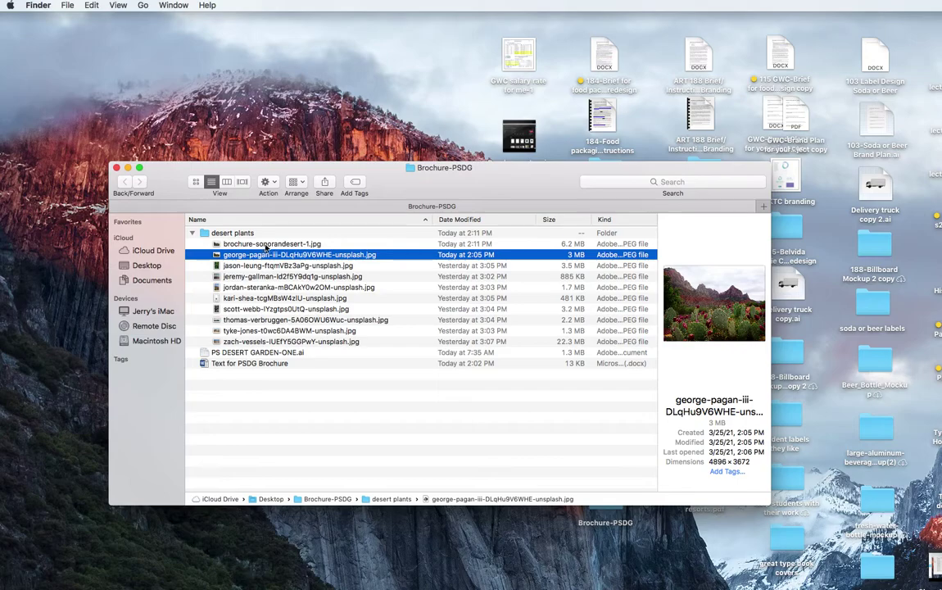
drag(292, 246, 290, 250)
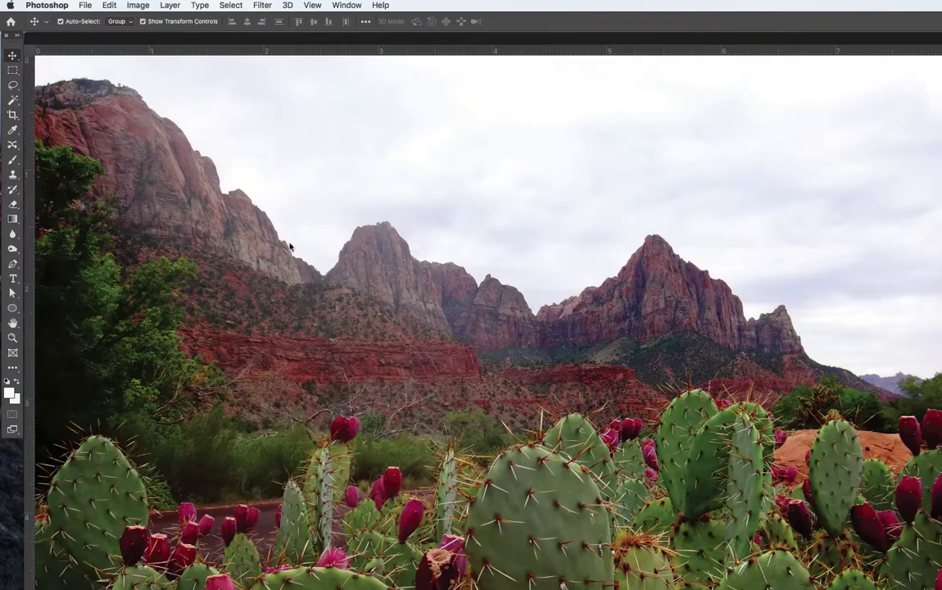
Check the saved photo's color mode and image size, close it unchanged and return to the Brochure-PSDG folder window.
click(138, 6)
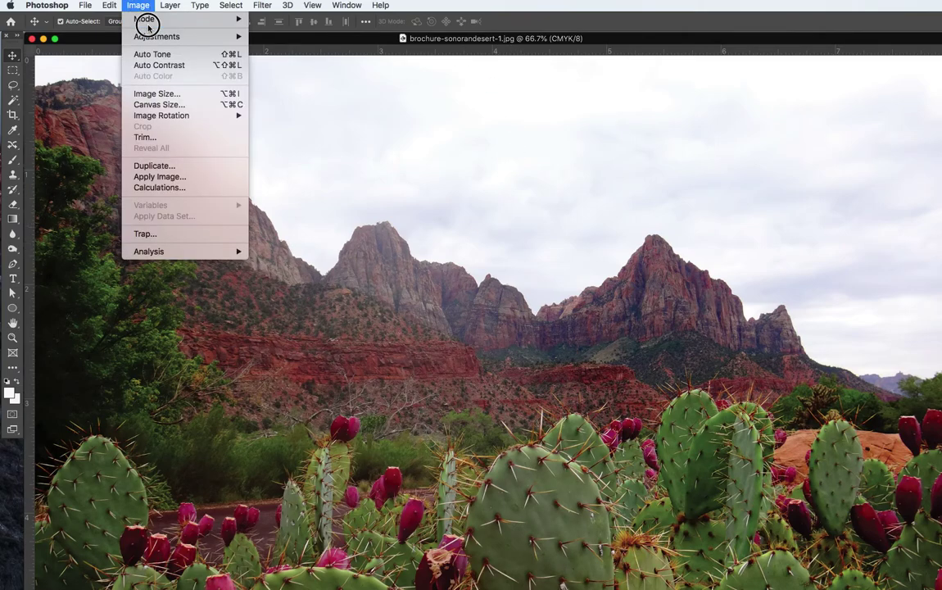
mouse_move(144, 19)
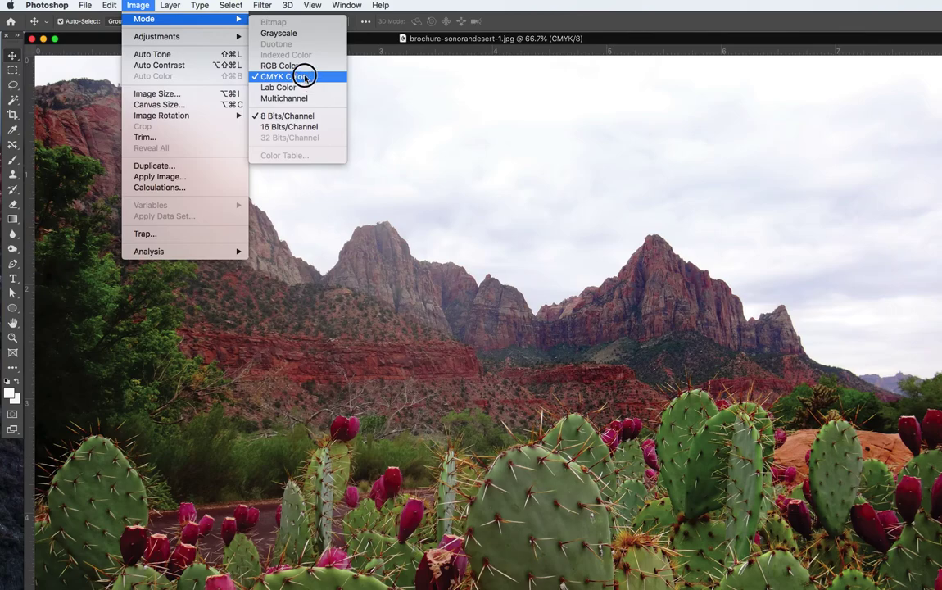
click(166, 96)
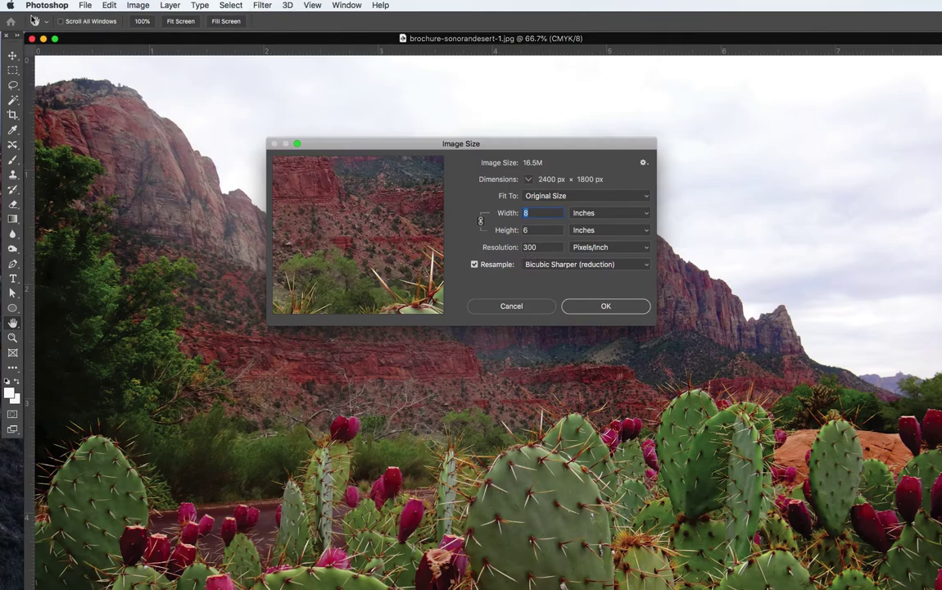
key(Escape)
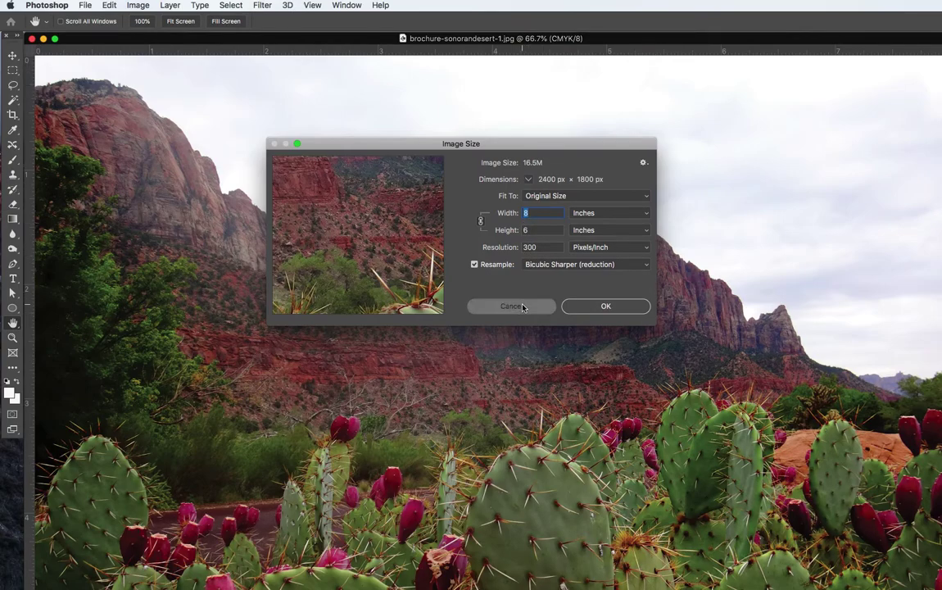
click(31, 39)
click(394, 170)
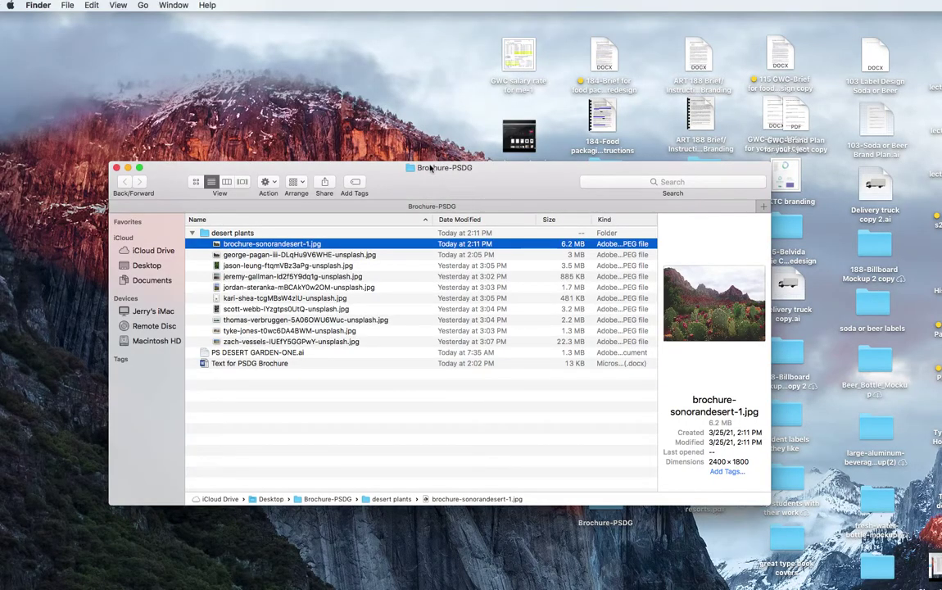